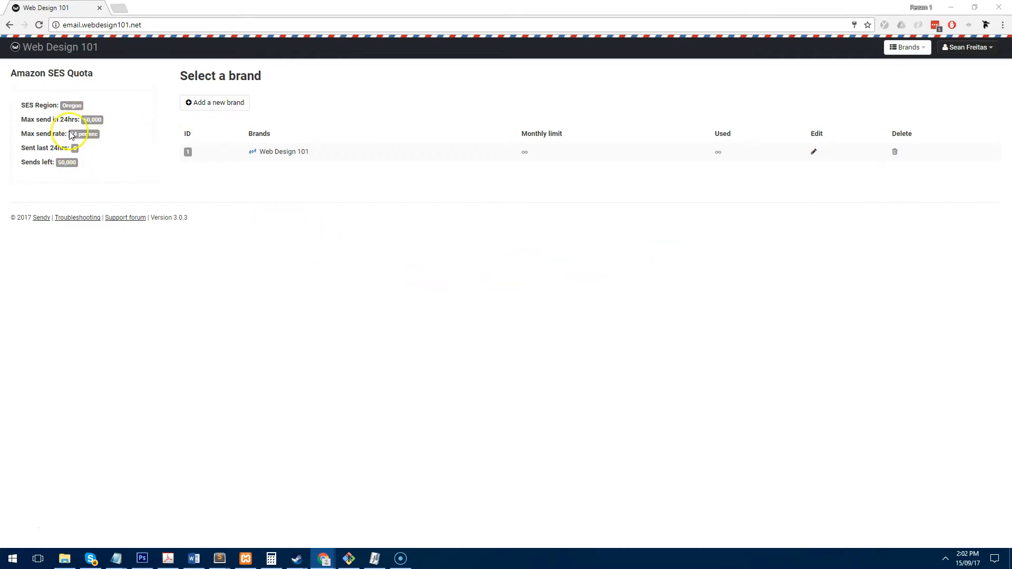
- Check the 50,000 sends left, then open the Web Design 101 brand's campaigns in Sendy
drag(77, 163, 58, 165)
click(81, 175)
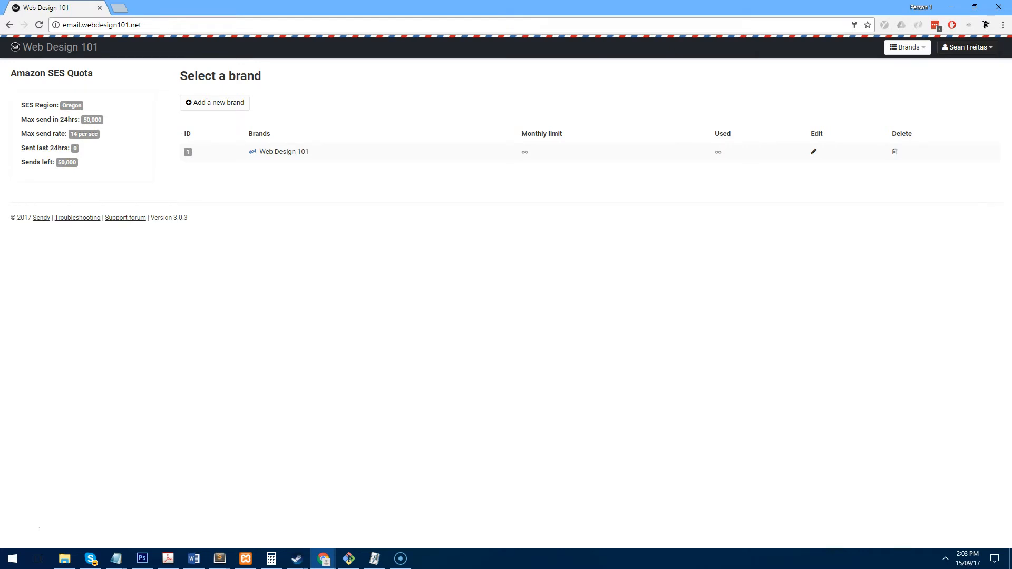
drag(1011, 181, 546, 176)
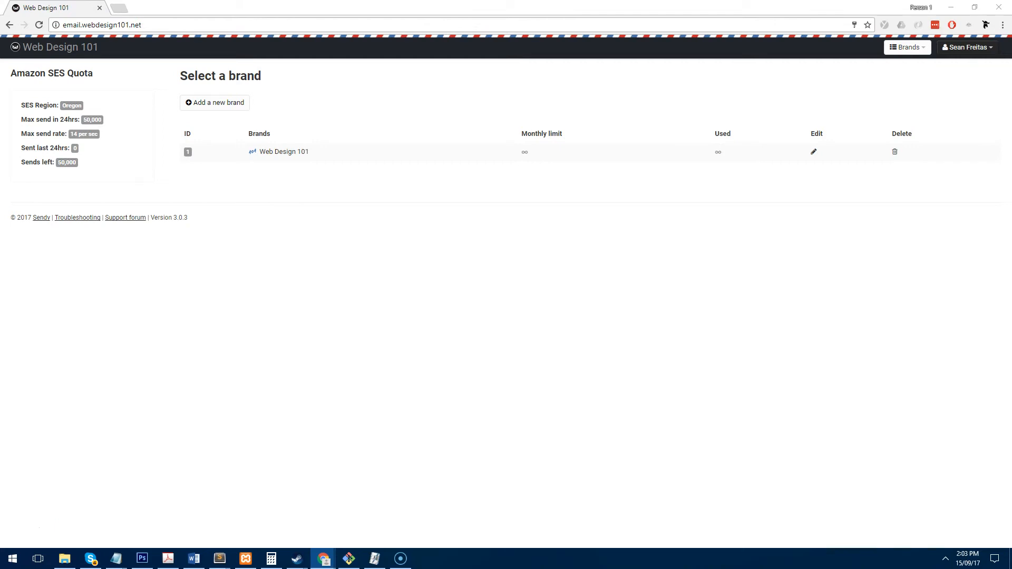
click(490, 202)
click(289, 154)
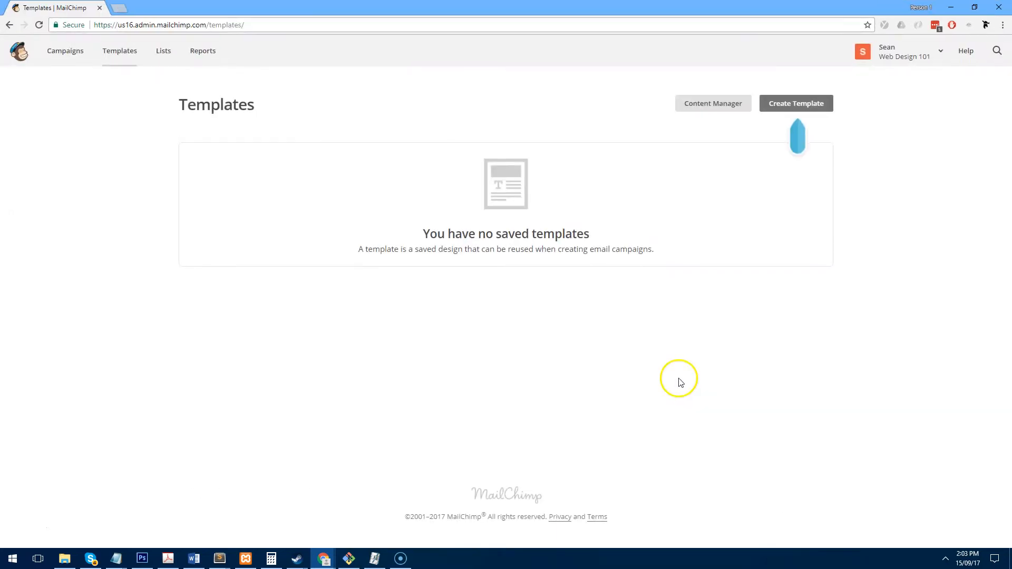
- Create a MailChimp template from a product layout and save it as 'Test'
click(800, 102)
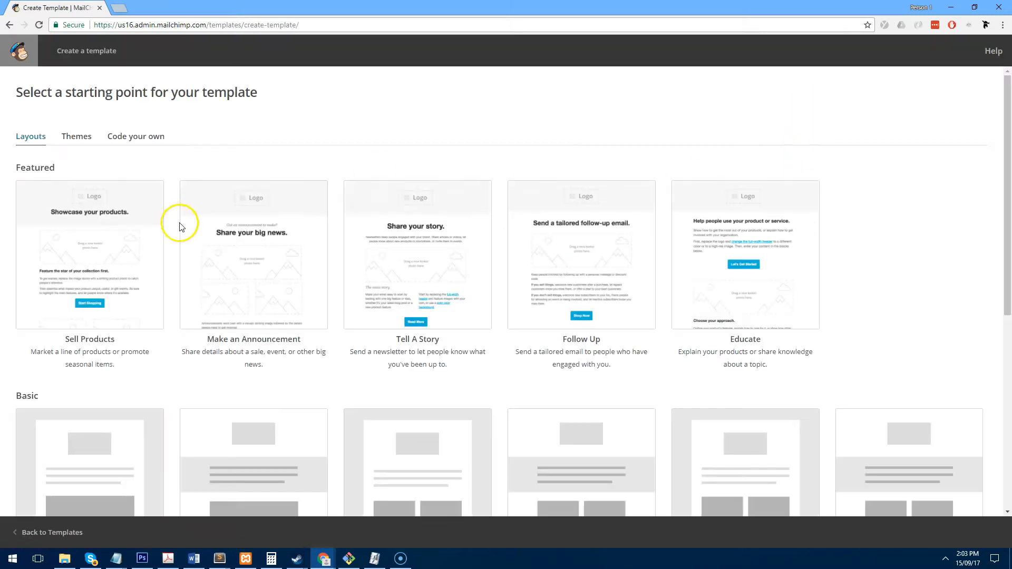
click(252, 265)
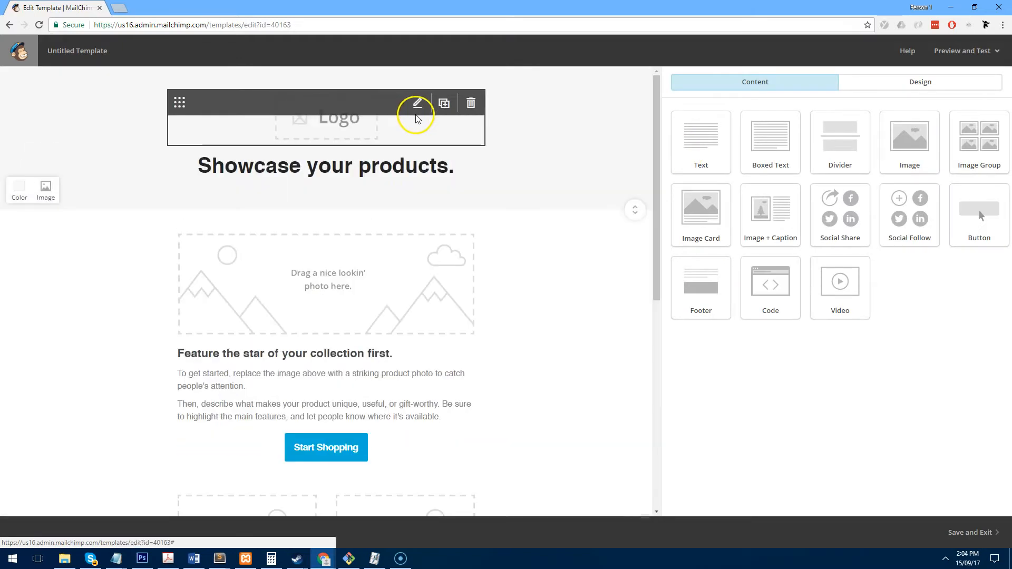
scroll(465, 242, down, 7)
scroll(465, 242, up, 8)
click(971, 532)
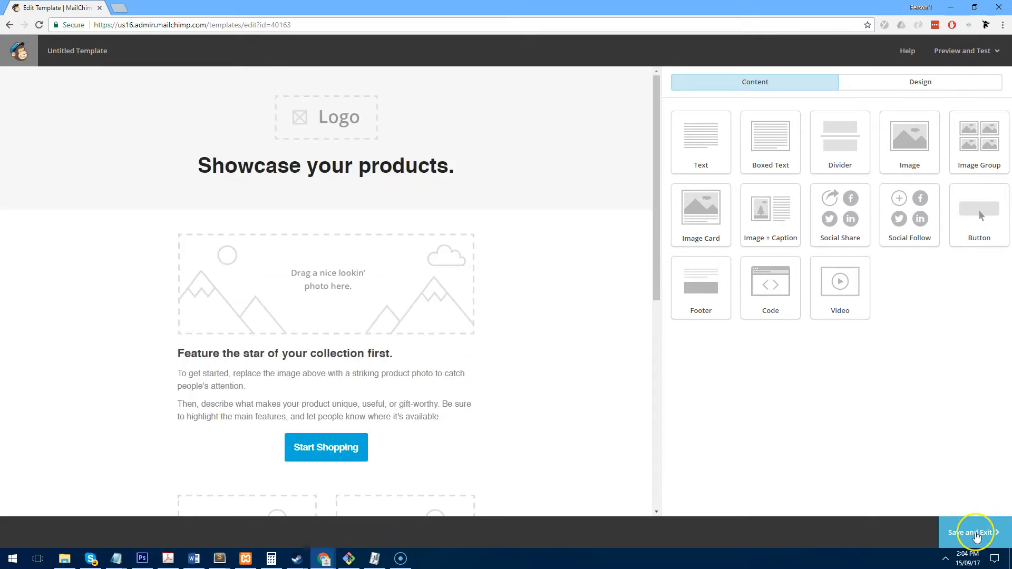
text(Test)
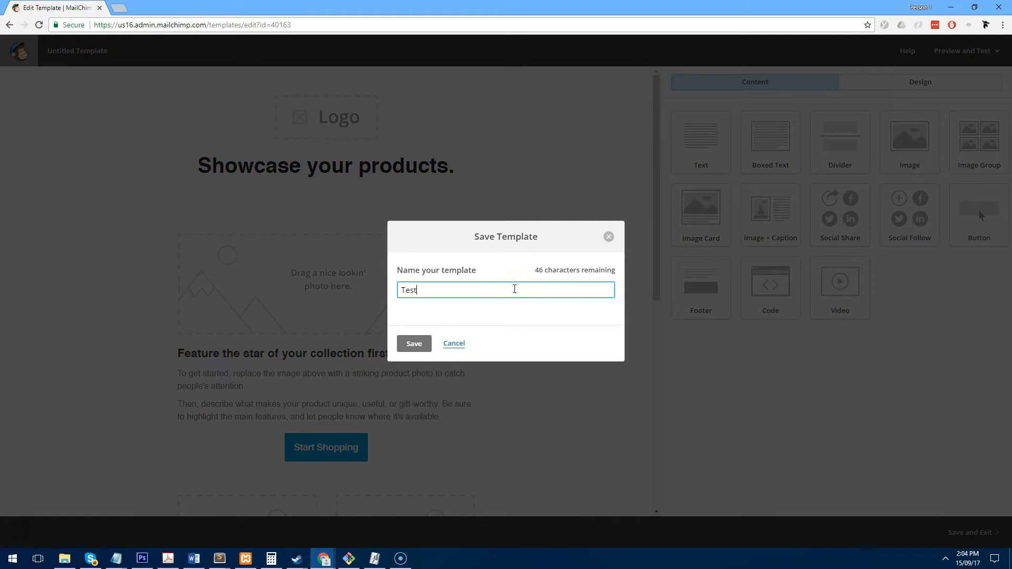
key(Return)
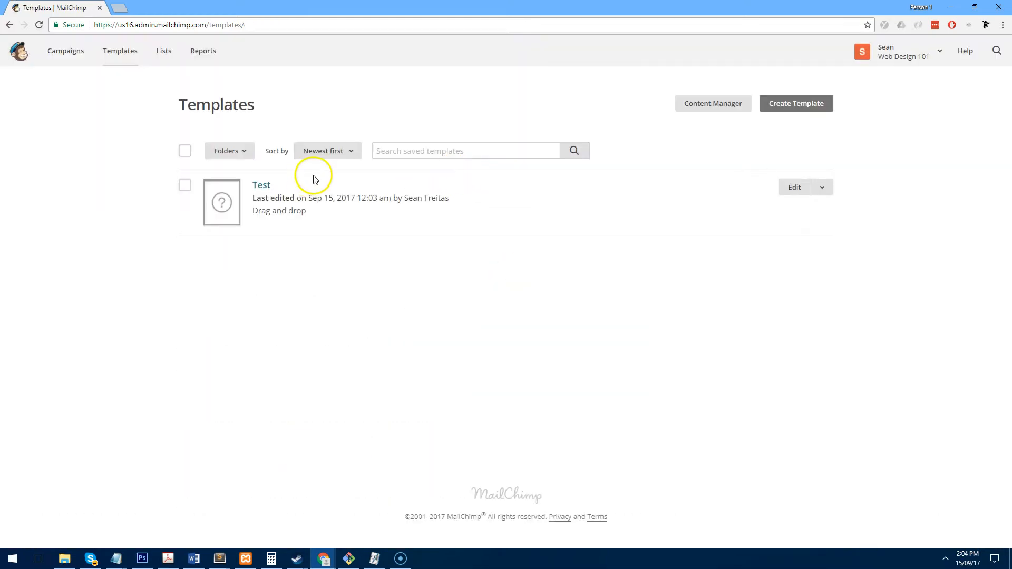
- Export the Test template as HTML and open the downloaded Test (1).html file
click(821, 189)
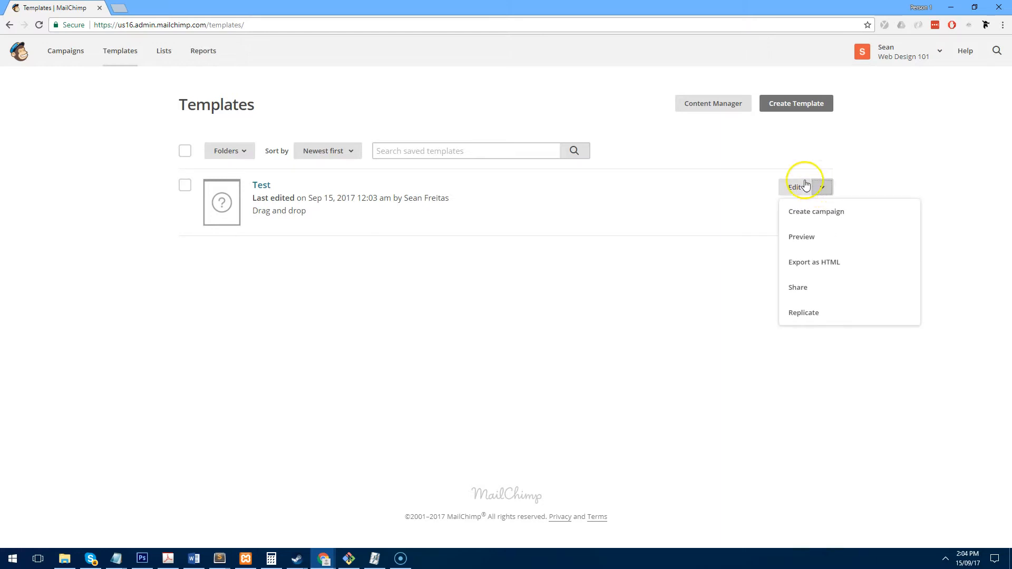
click(887, 268)
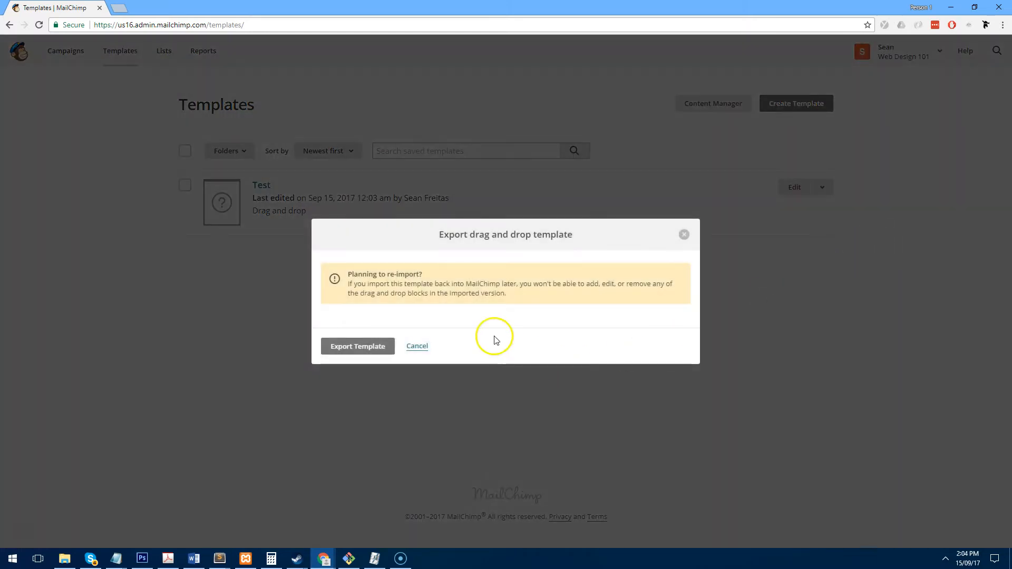
click(350, 346)
click(79, 536)
scroll(216, 274, down, 15)
scroll(218, 275, up, 15)
- Select all of the exported template's page source, then close the source and file tabs
right_click(212, 279)
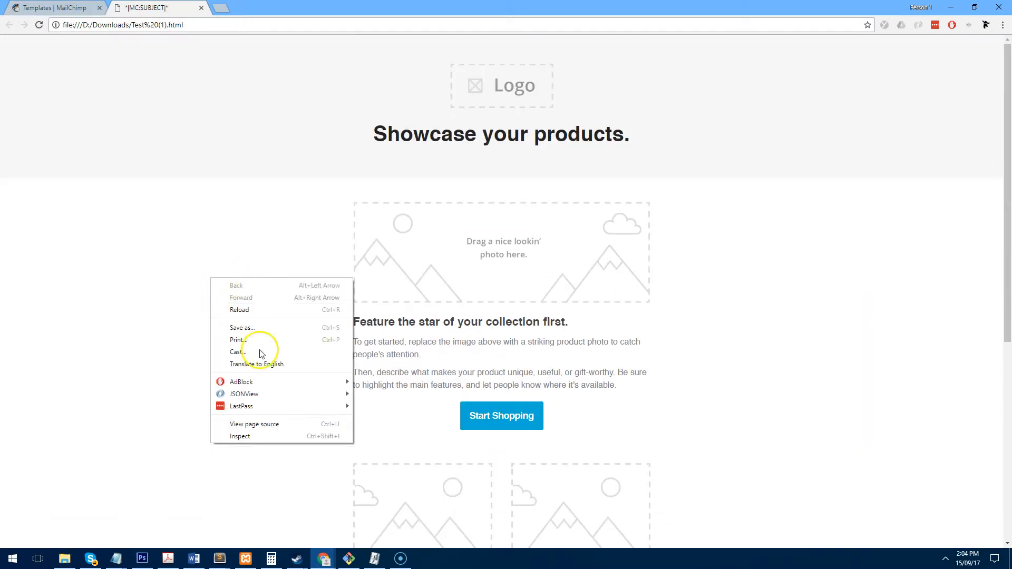
click(255, 425)
key(ctrl+a)
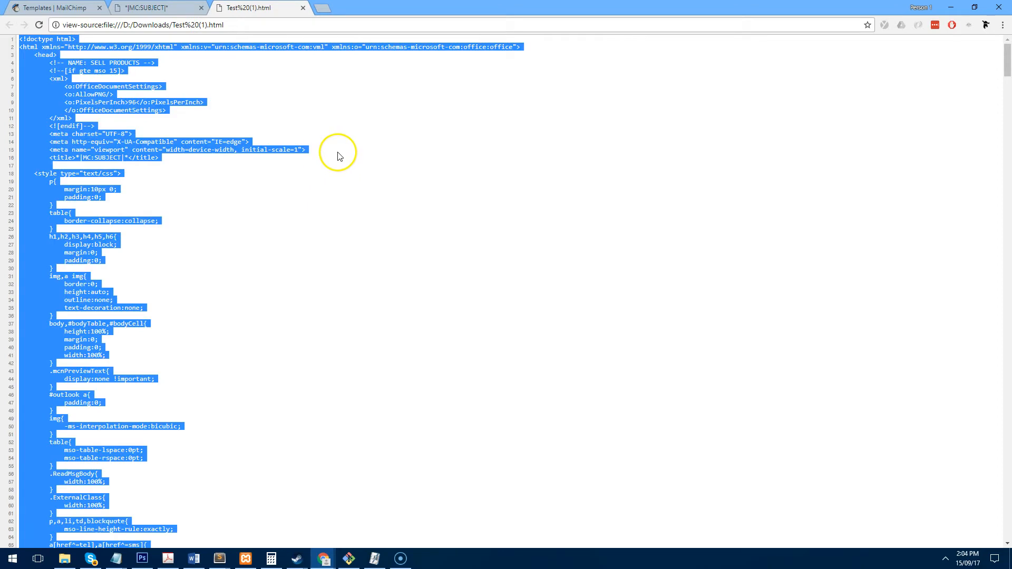
click(303, 8)
click(200, 9)
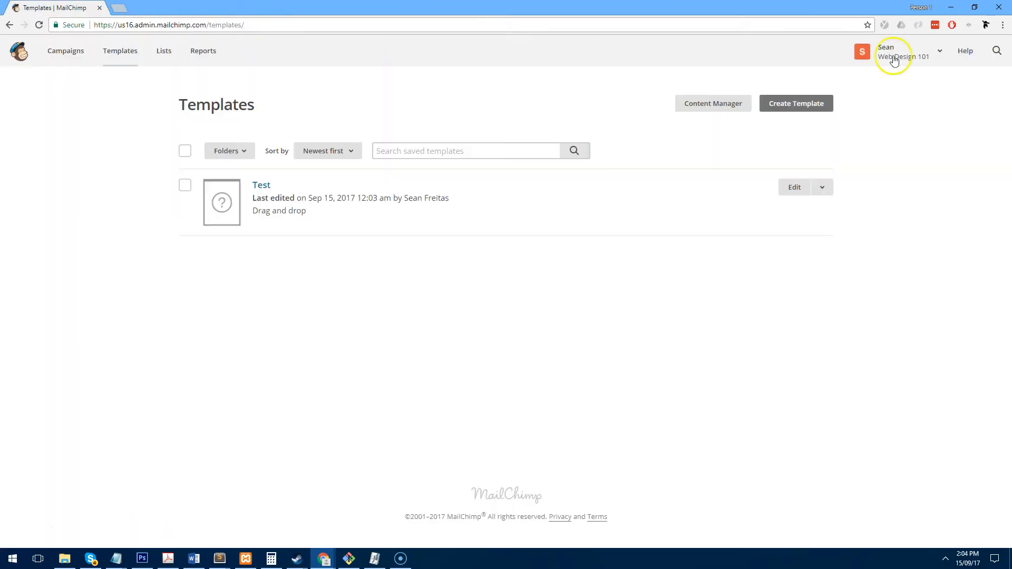
click(951, 7)
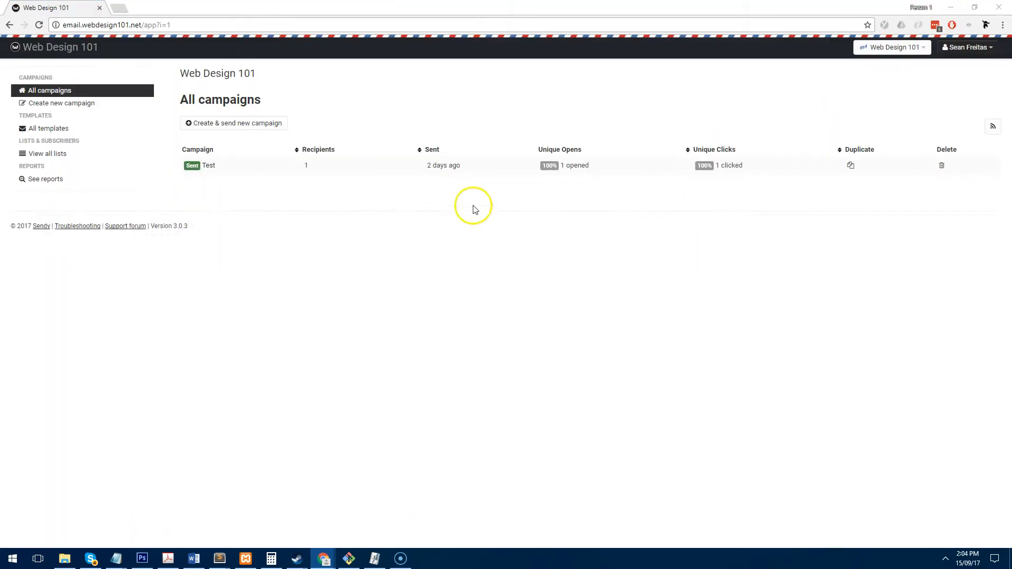
- Create a Sendy template named 'Test' and replace its source with the exported MailChimp HTML
click(55, 128)
click(258, 123)
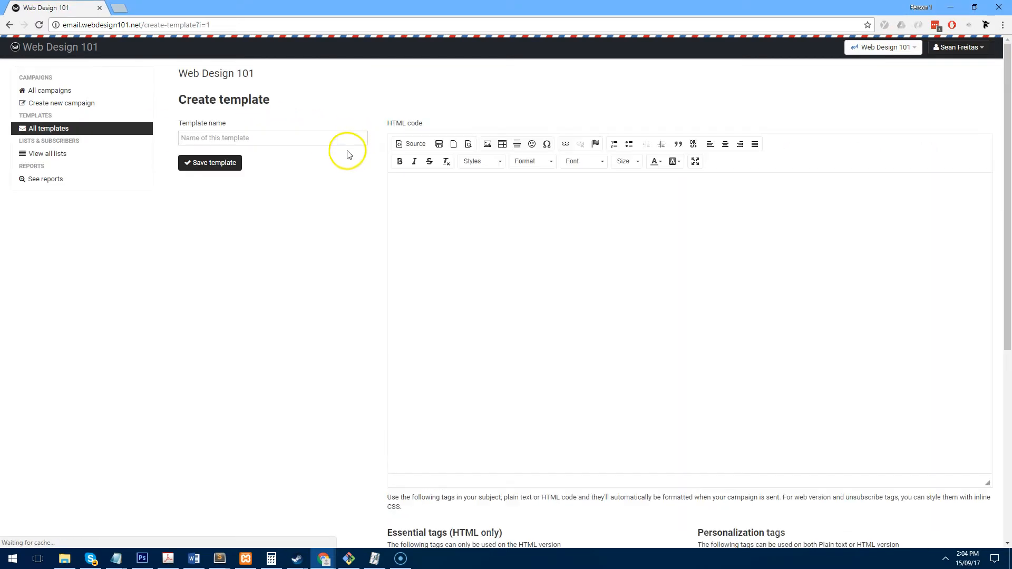
click(290, 137)
text(Test)
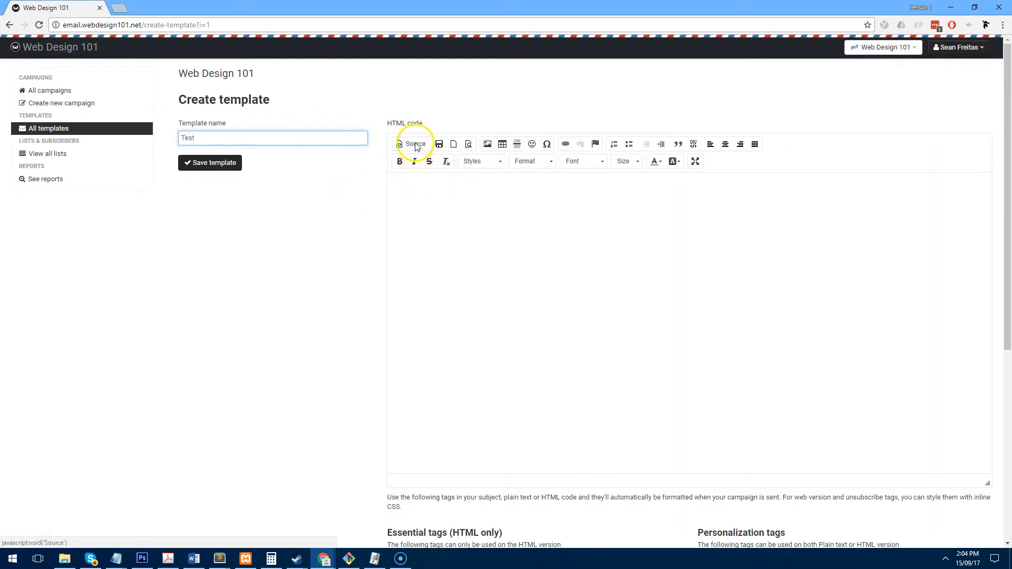
click(411, 144)
key(ctrl+a)
key(ctrl+v)
scroll(344, 266, down, 5)
scroll(344, 265, up, 6)
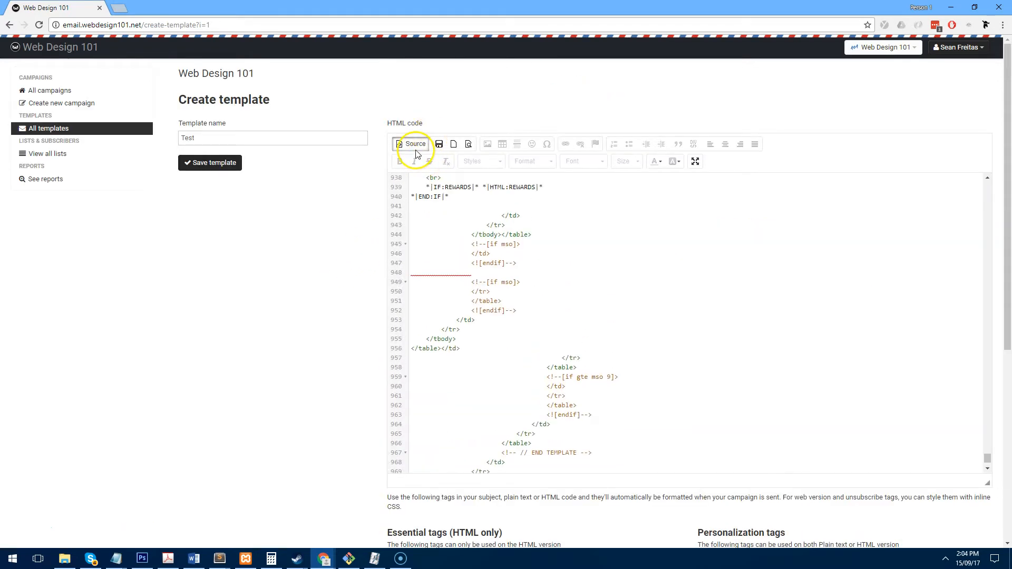
click(414, 146)
scroll(632, 298, down, 15)
scroll(671, 308, up, 15)
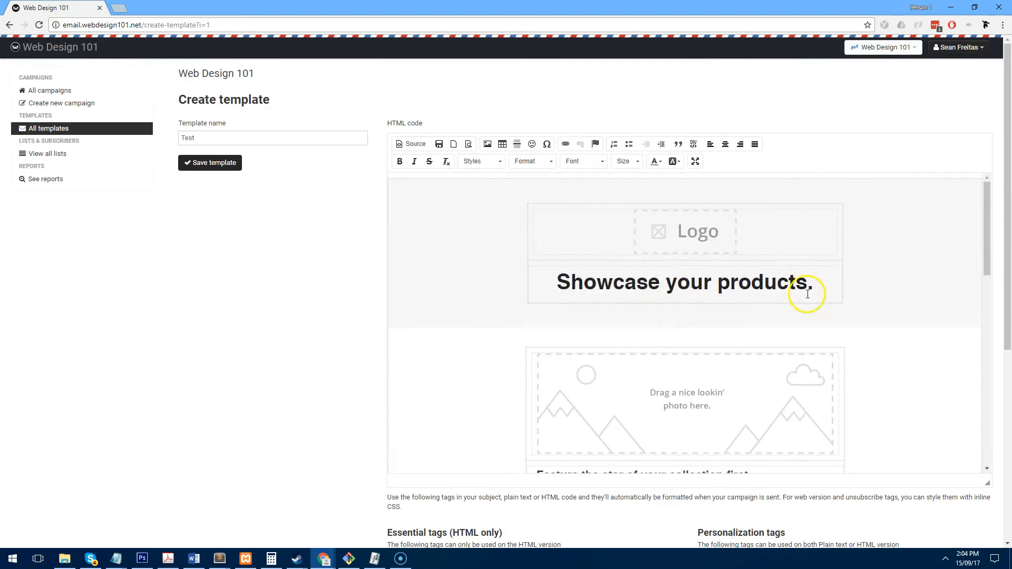
- Replace the 'Showcase your products.' heading with the word Hello
drag(821, 287, 495, 295)
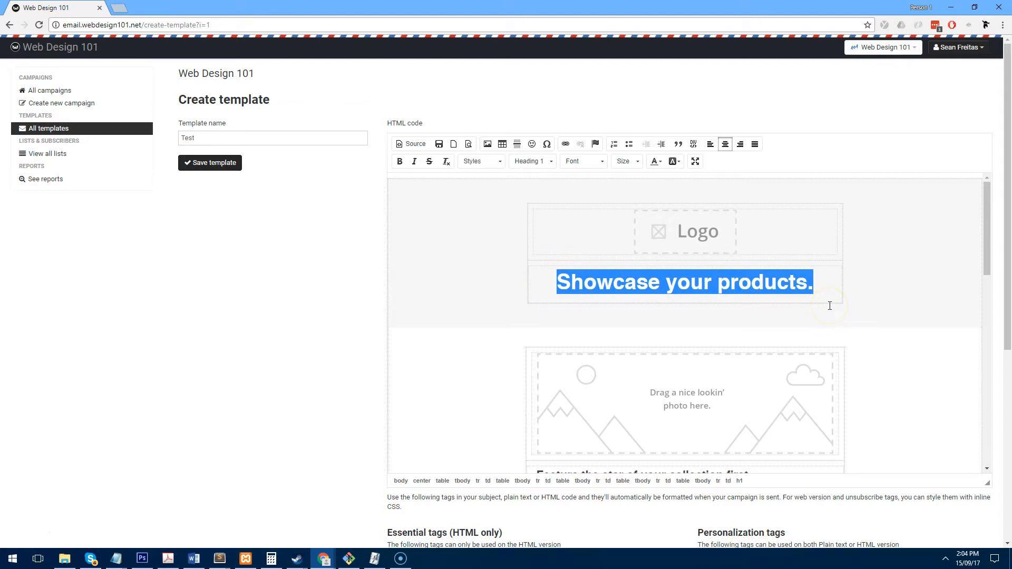
text(Te)
key(BackSpace)
key(BackSpace)
text(Hello)
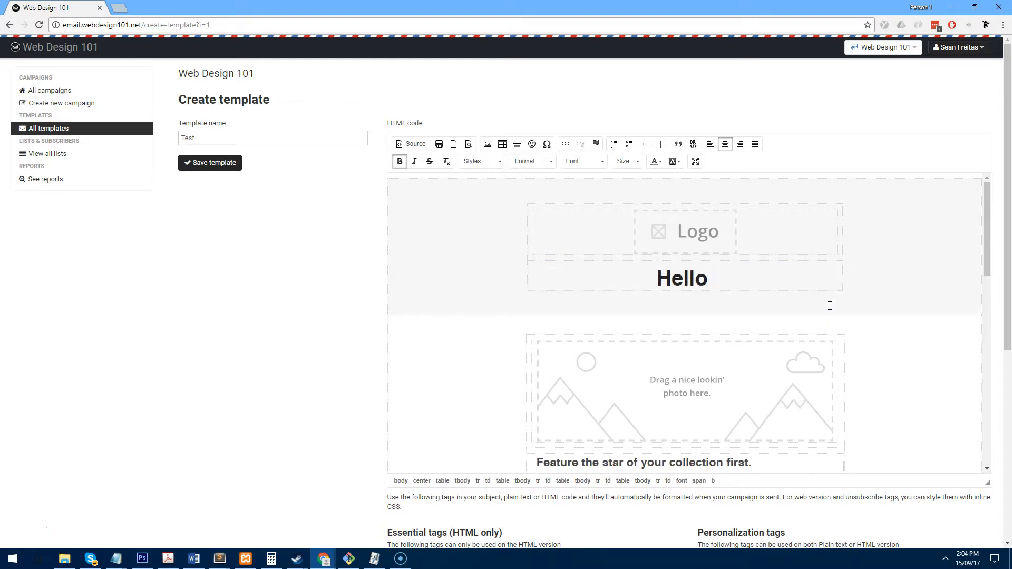
scroll(830, 306, down, 10)
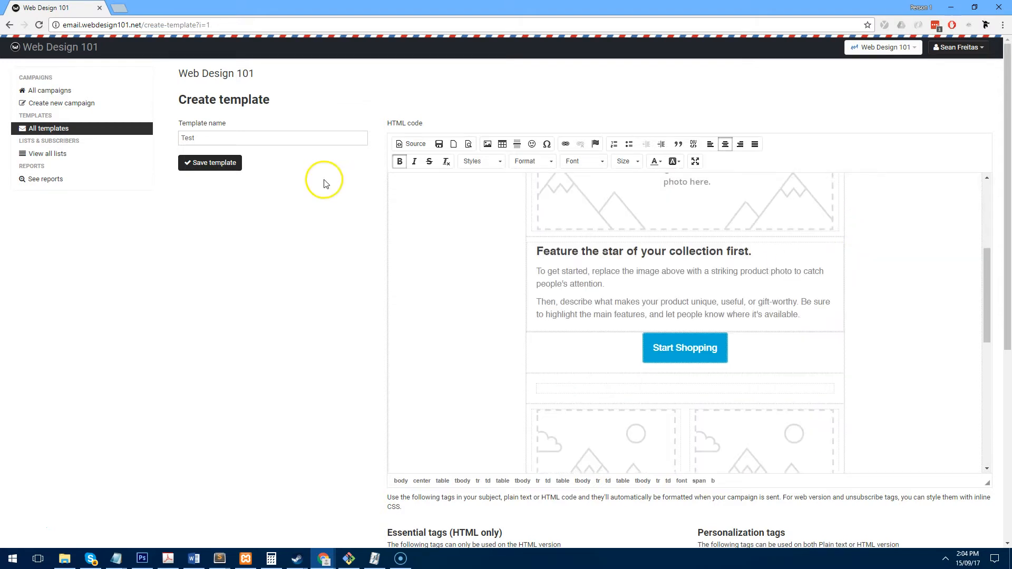
drag(754, 470, 733, 469)
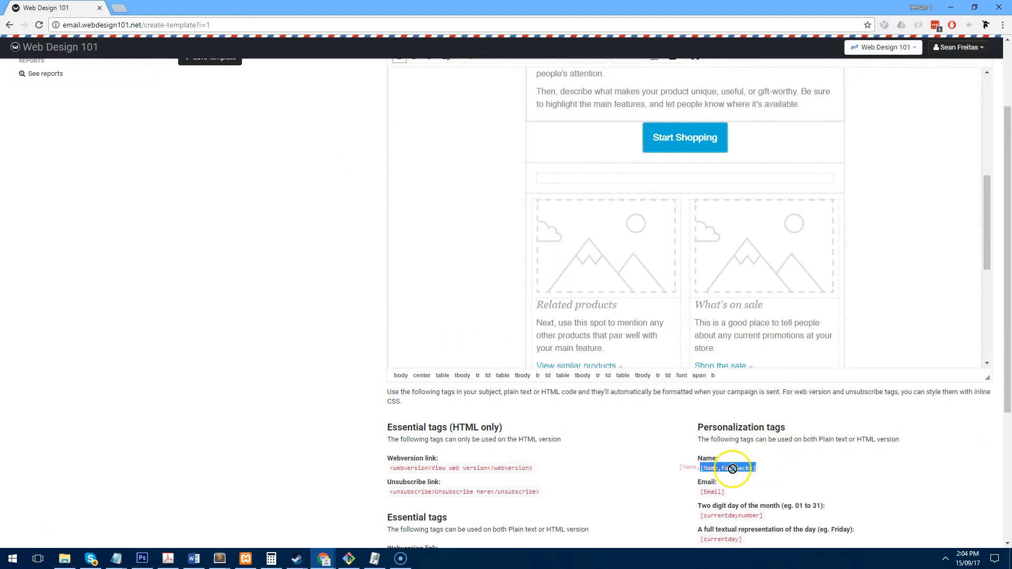
scroll(746, 458, up, 2)
scroll(756, 442, down, 3)
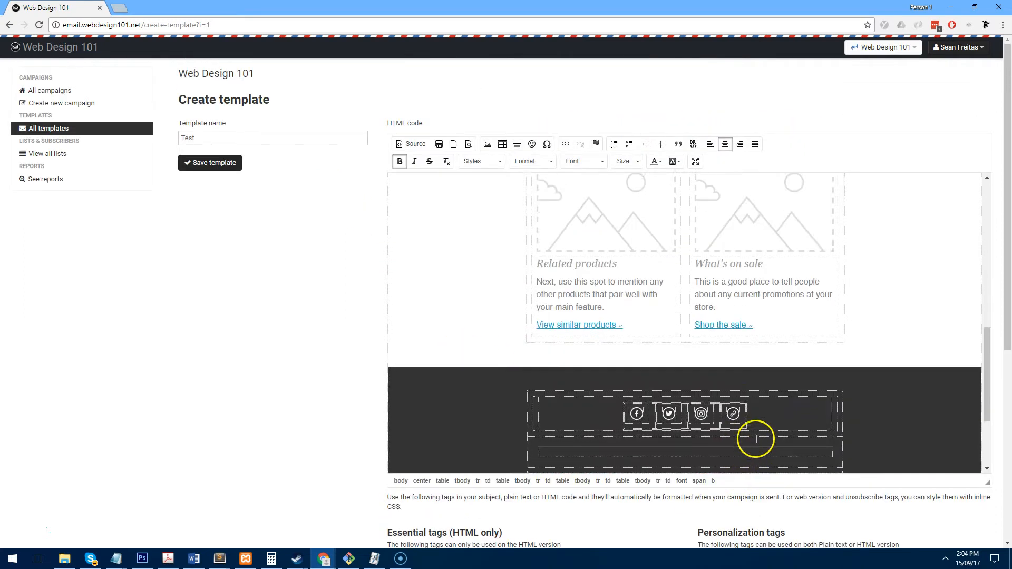
scroll(739, 390, up, 8)
- Append the personalization tag [Name, fallback=] after Hello in the heading
click(709, 225)
text([)
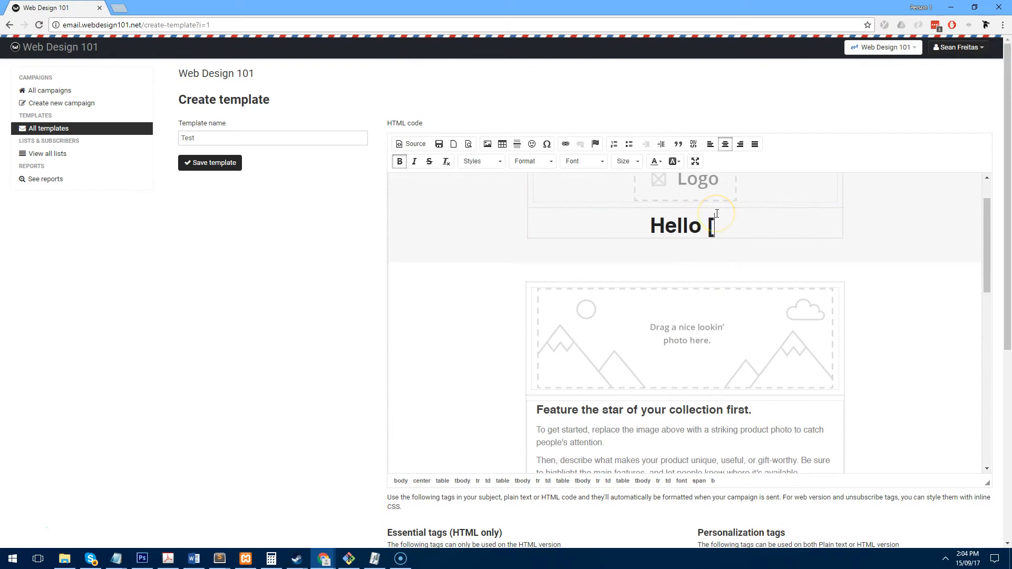
text(Name, fallback=])
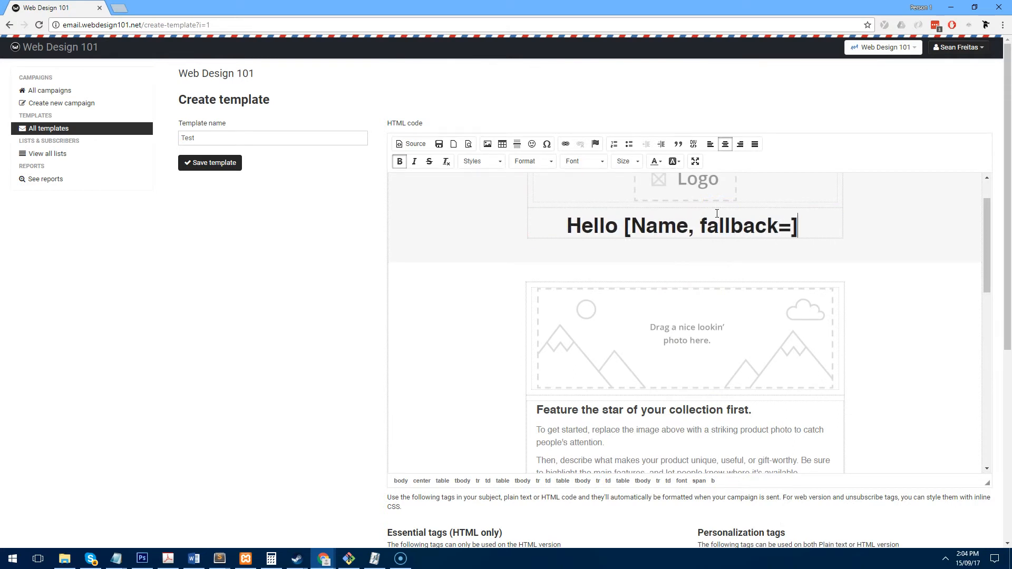
scroll(655, 249, down, 8)
scroll(761, 463, down, 6)
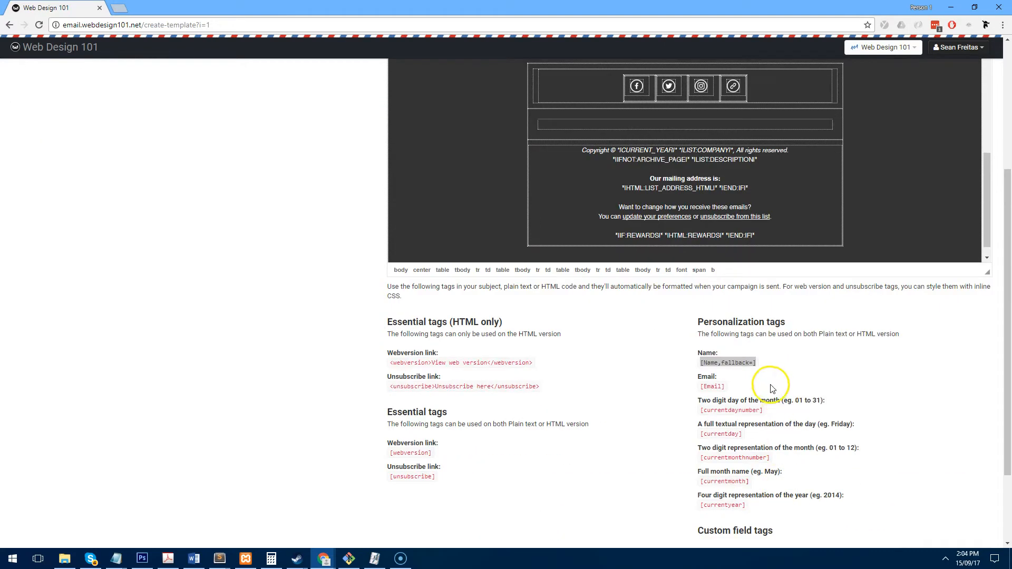
scroll(791, 290, up, 4)
scroll(709, 222, up, 2)
scroll(630, 308, up, 5)
scroll(785, 371, down, 8)
- Delete the footer's REWARDS line and the preferences and unsubscribe lines
drag(672, 423, 602, 425)
key(BackSpace)
key(BackSpace)
drag(773, 421, 569, 411)
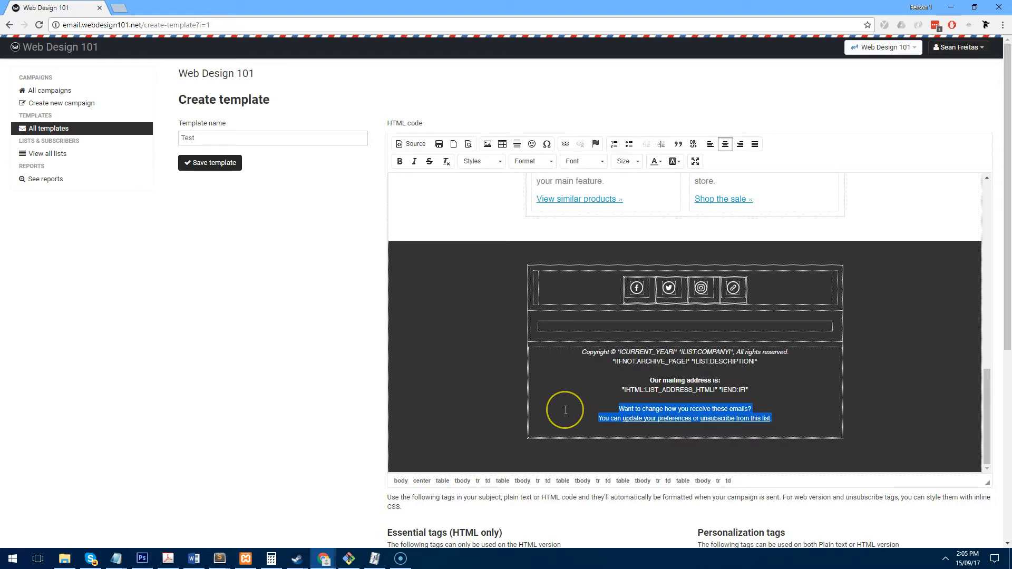
key(BackSpace)
key(BackSpace)
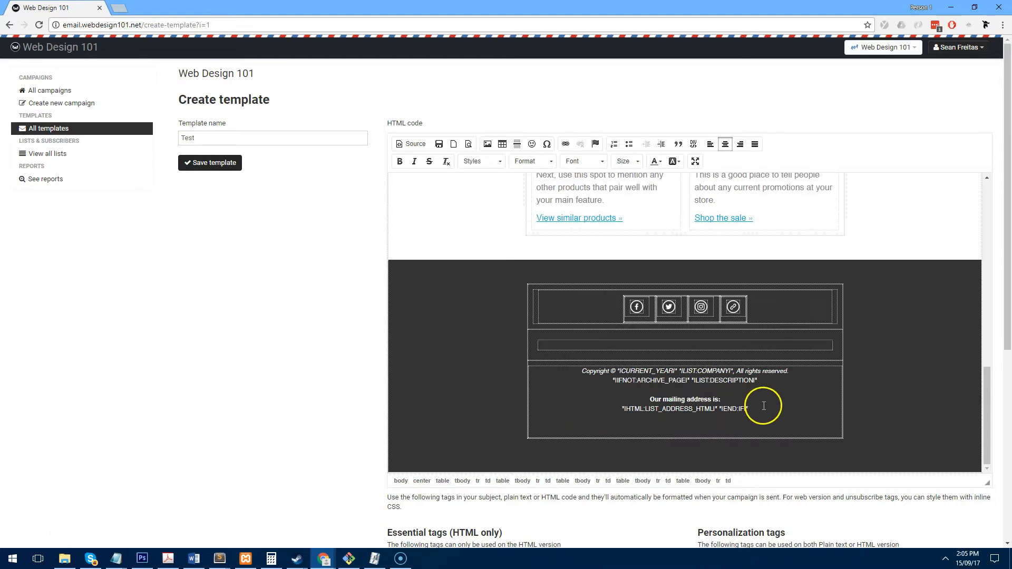
scroll(384, 404, down, 3)
scroll(383, 404, down, 3)
scroll(477, 391, up, 6)
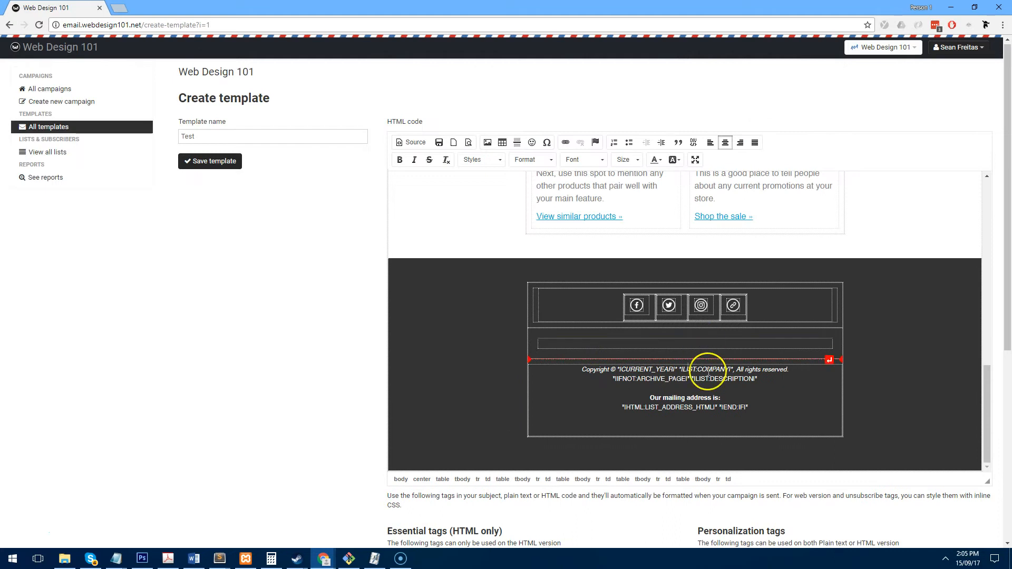
- Remove the mailing address and write '[currentyear] WebDesign101' after Copyright ©
drag(744, 413, 637, 389)
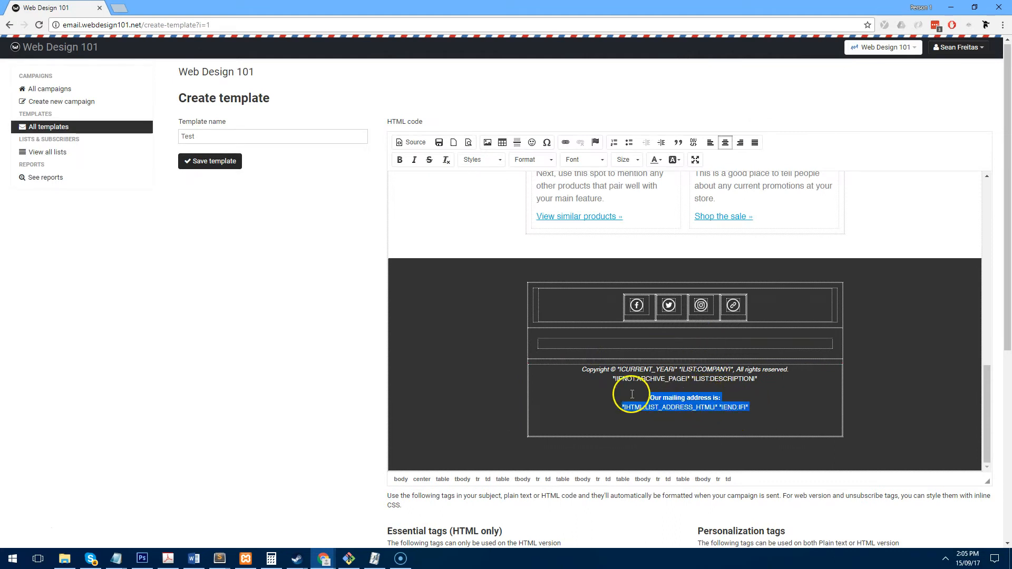
key(BackSpace)
key(BackSpace)
drag(732, 399, 617, 402)
key(BackSpace)
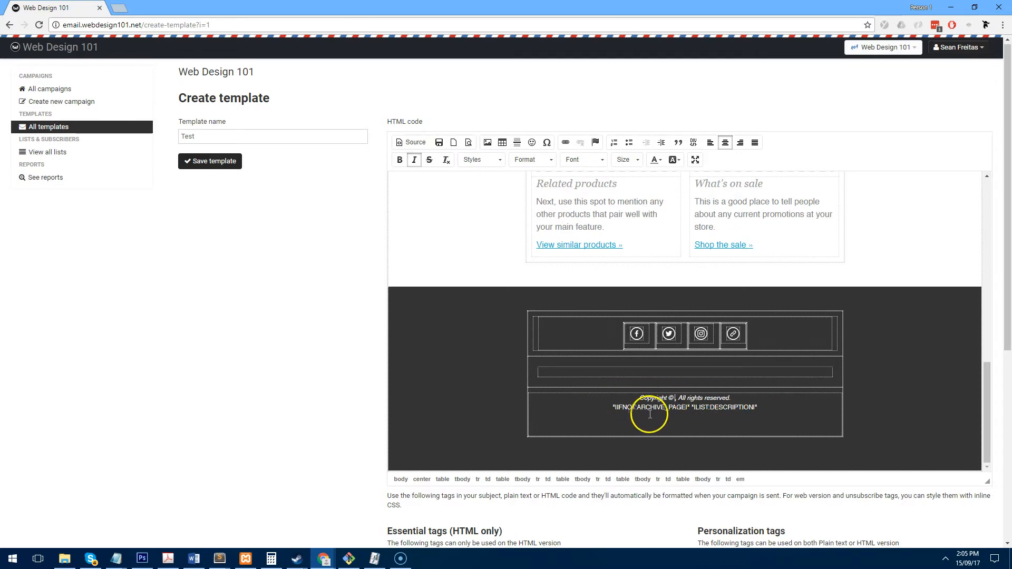
scroll(653, 416, down, 5)
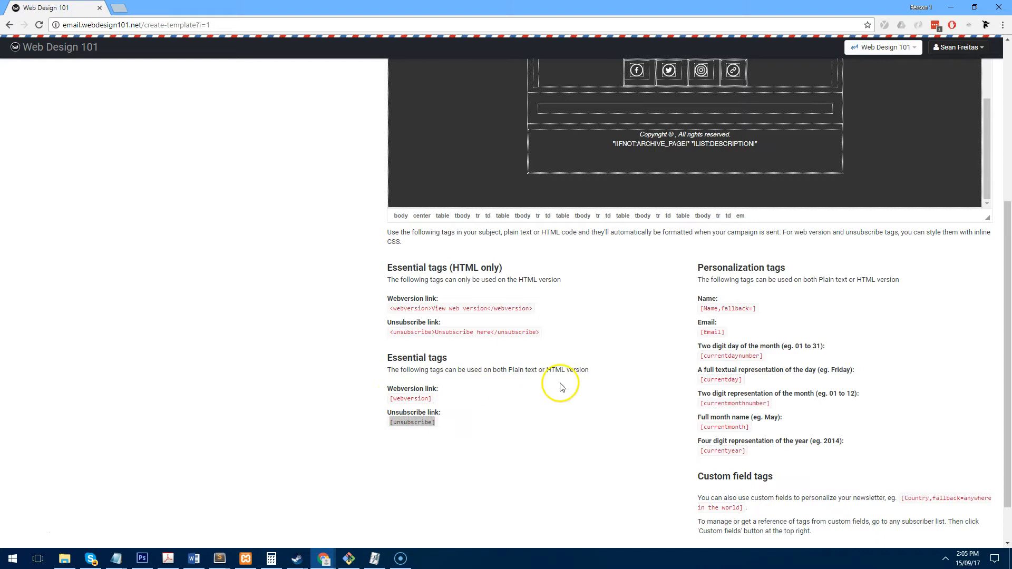
scroll(755, 436, down, 1)
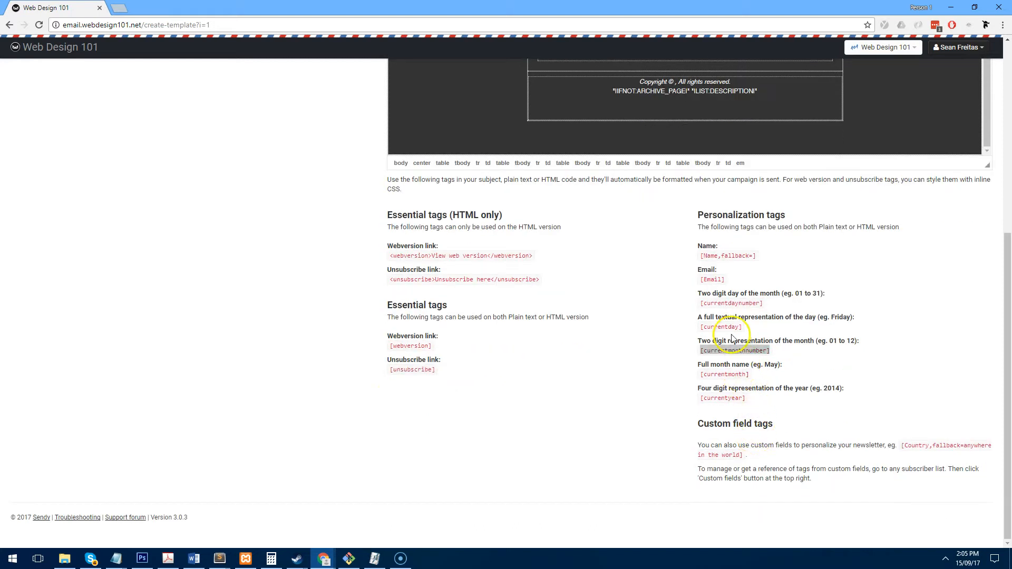
scroll(723, 397, up, 4)
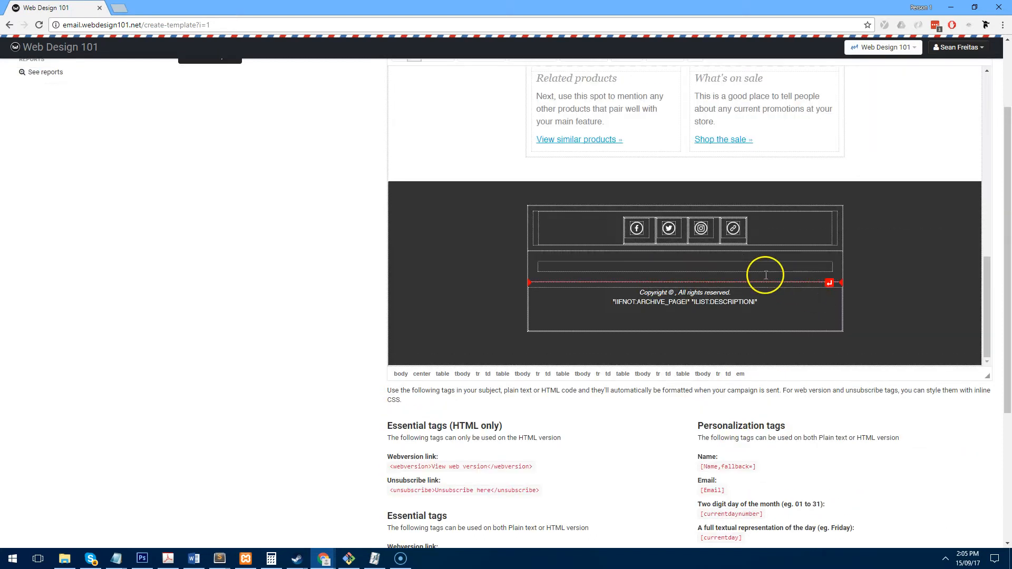
text([cur)
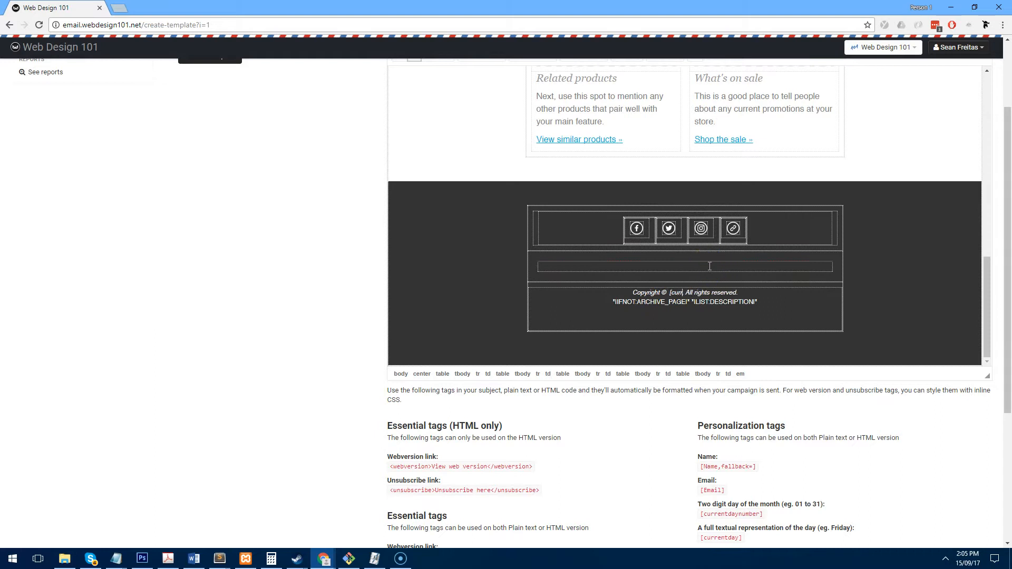
text(rentyear)
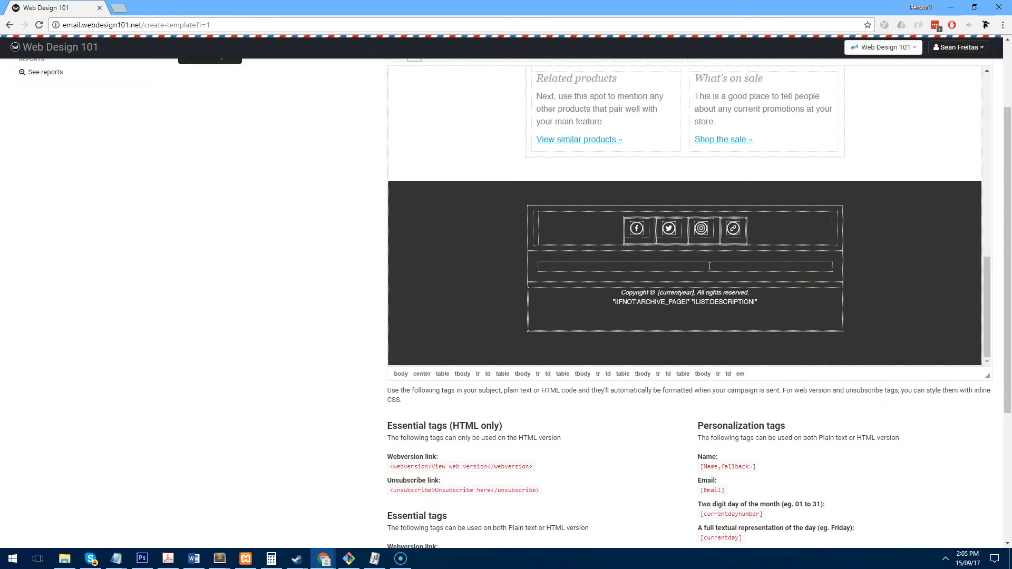
text(] WebDesign101)
scroll(764, 322, down, 4)
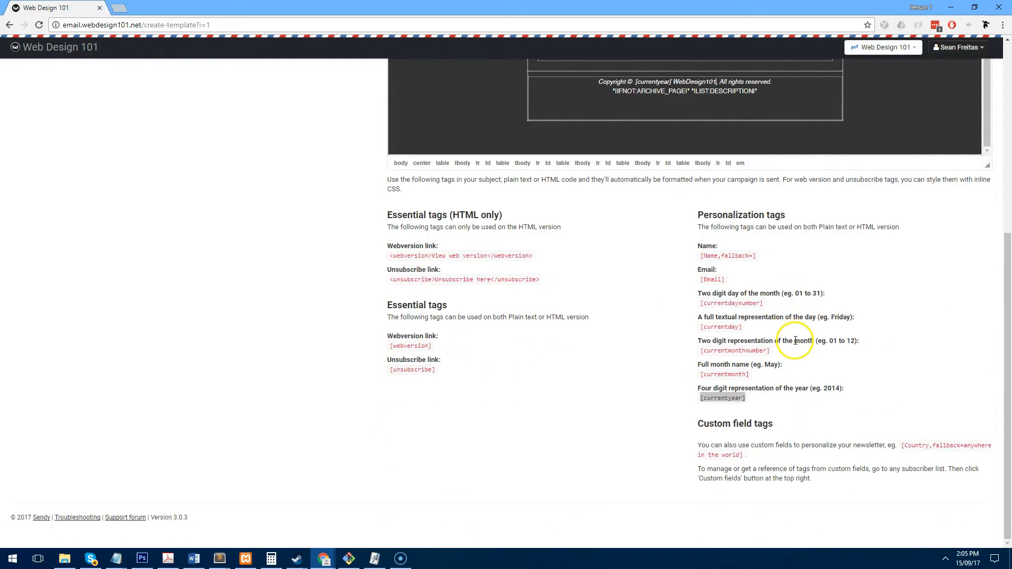
scroll(807, 362, up, 6)
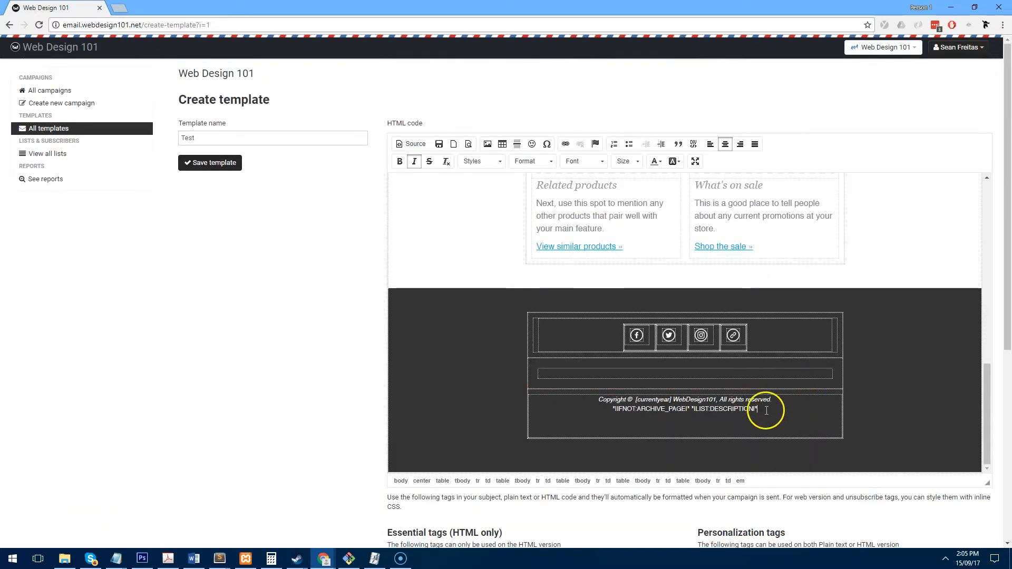
scroll(768, 411, down, 5)
- Paste an [unsubscribe] tag below the copyright line and save the template
triple_click(430, 425)
key(ctrl+c)
click(680, 149)
key(ctrl+v)
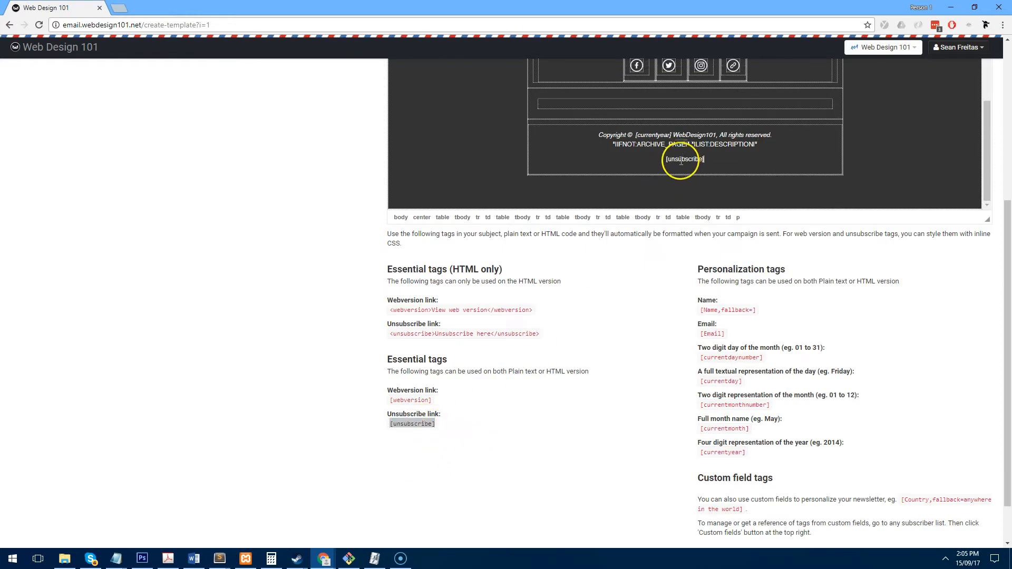
drag(717, 161, 630, 160)
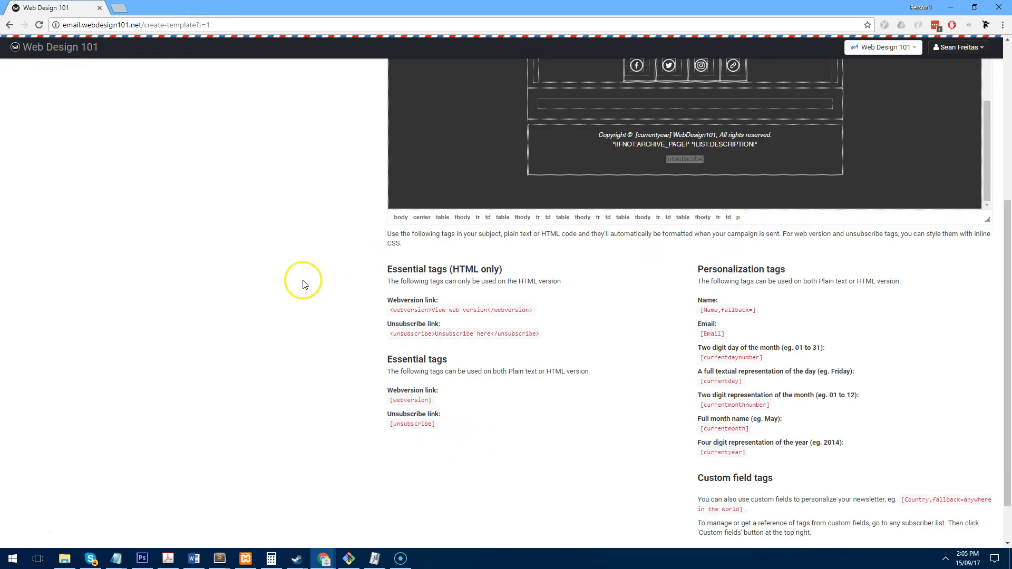
scroll(301, 271, up, 5)
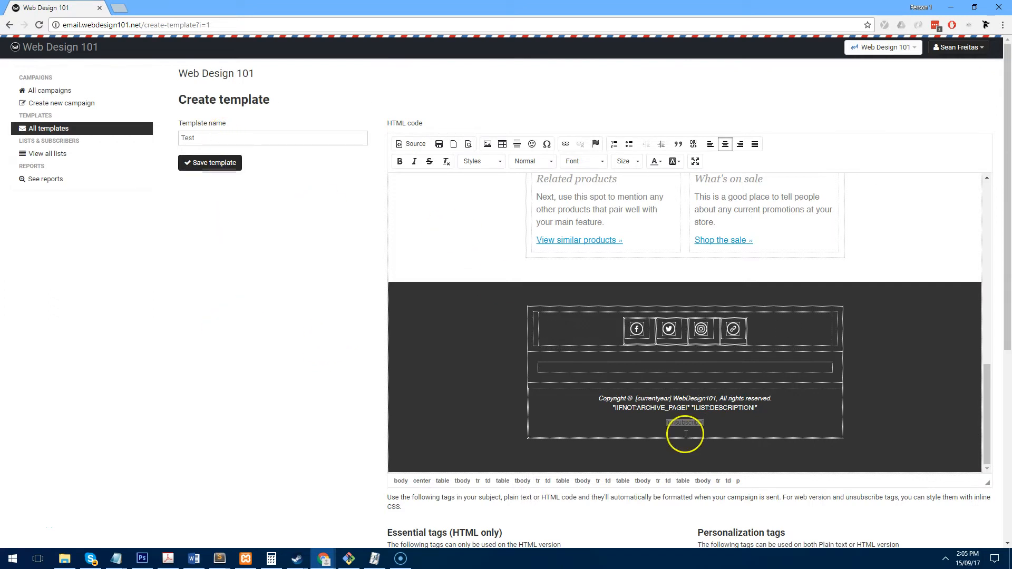
click(215, 164)
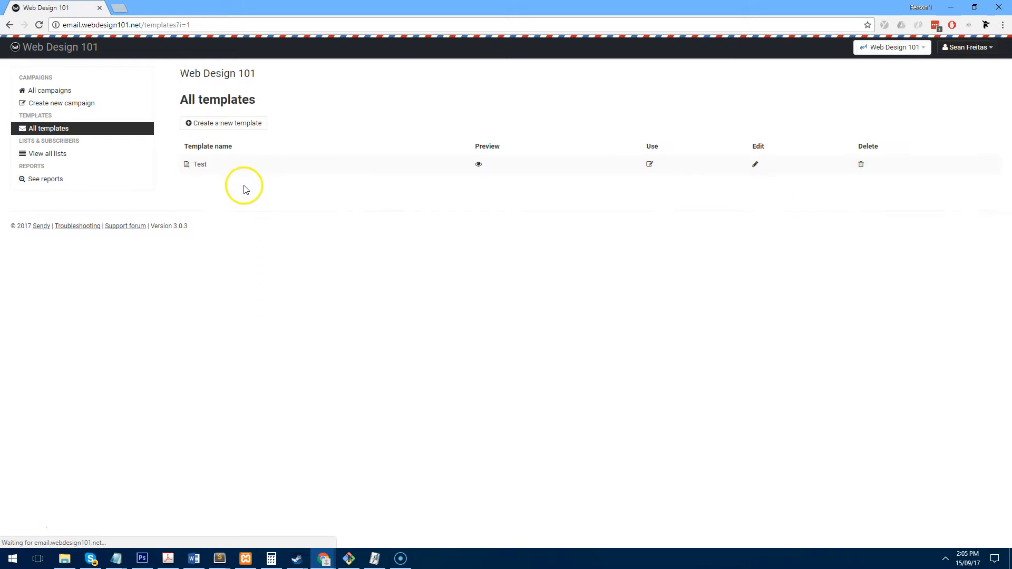
- Create a new campaign based on the Test template and continue to its sending page
click(65, 103)
click(224, 127)
click(220, 147)
scroll(594, 366, down, 5)
scroll(264, 343, down, 6)
click(242, 334)
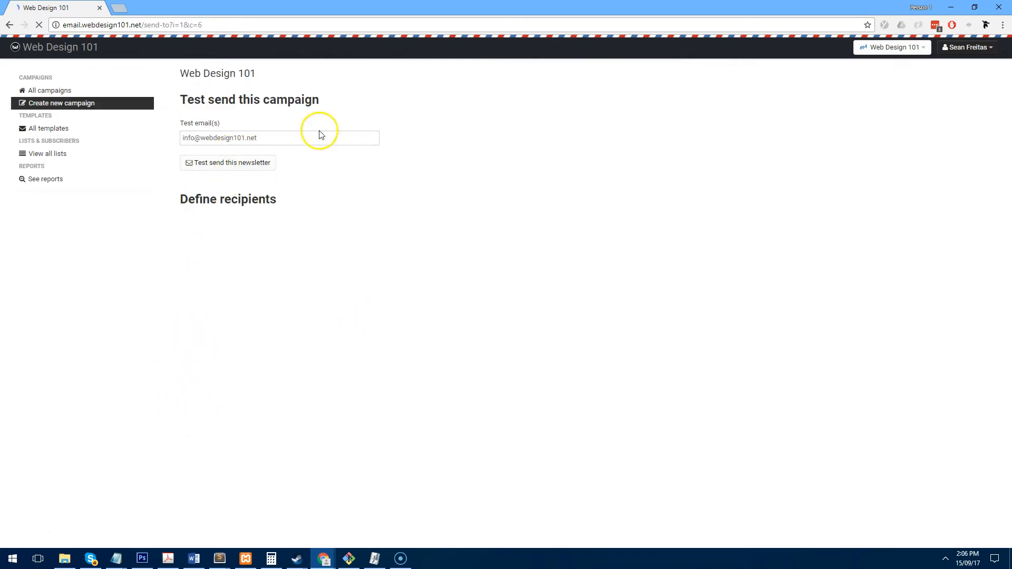
- Send a test copy of the newsletter to the tester's own e-mail address
triple_click(221, 137)
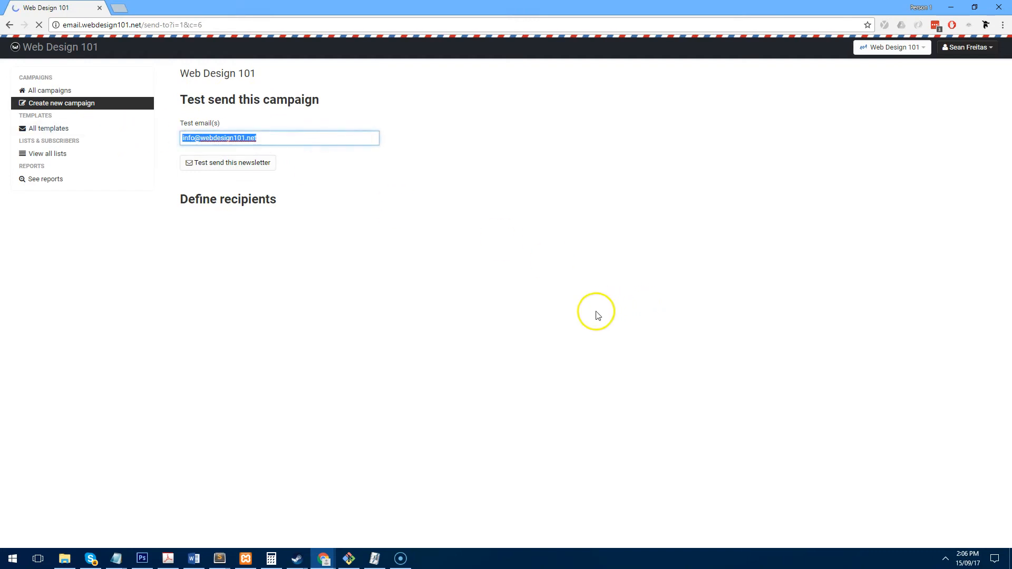
click(244, 162)
triple_click(283, 138)
click(205, 163)
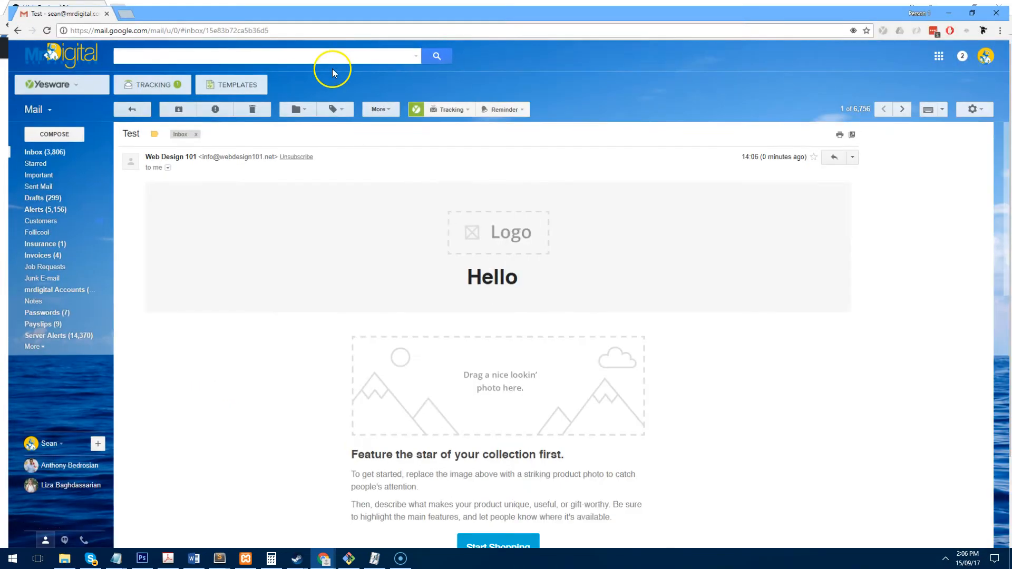
scroll(604, 232, down, 10)
scroll(596, 235, up, 10)
scroll(608, 273, down, 10)
scroll(615, 260, up, 10)
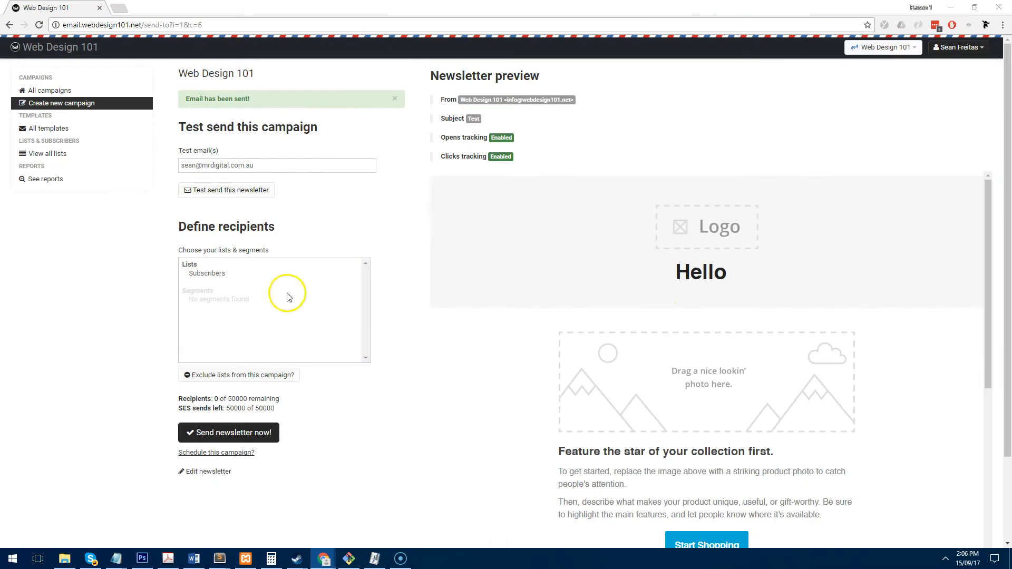
- Send the Test campaign to the Subscribers list immediately and confirm with OK
click(240, 273)
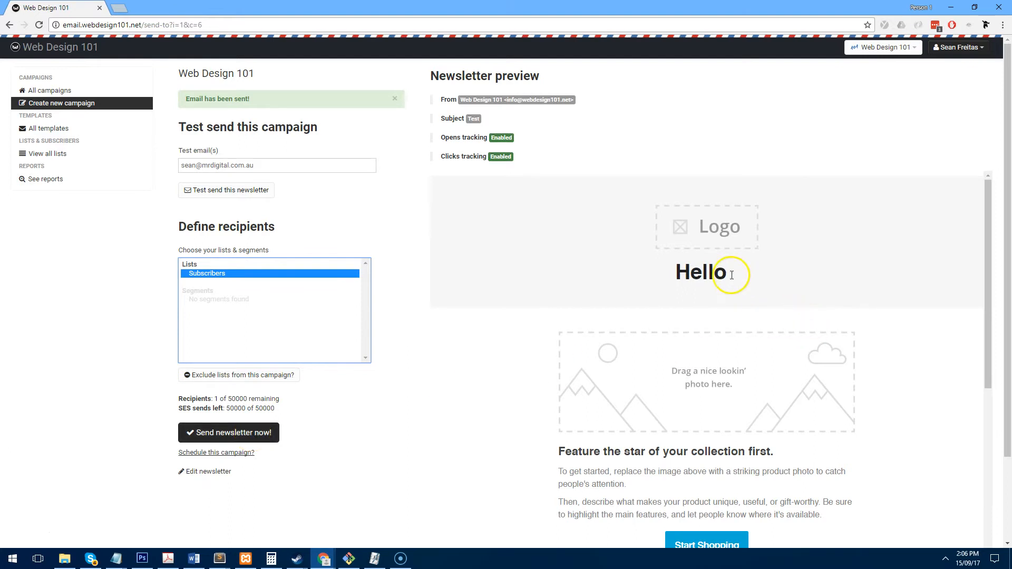
click(243, 439)
click(549, 94)
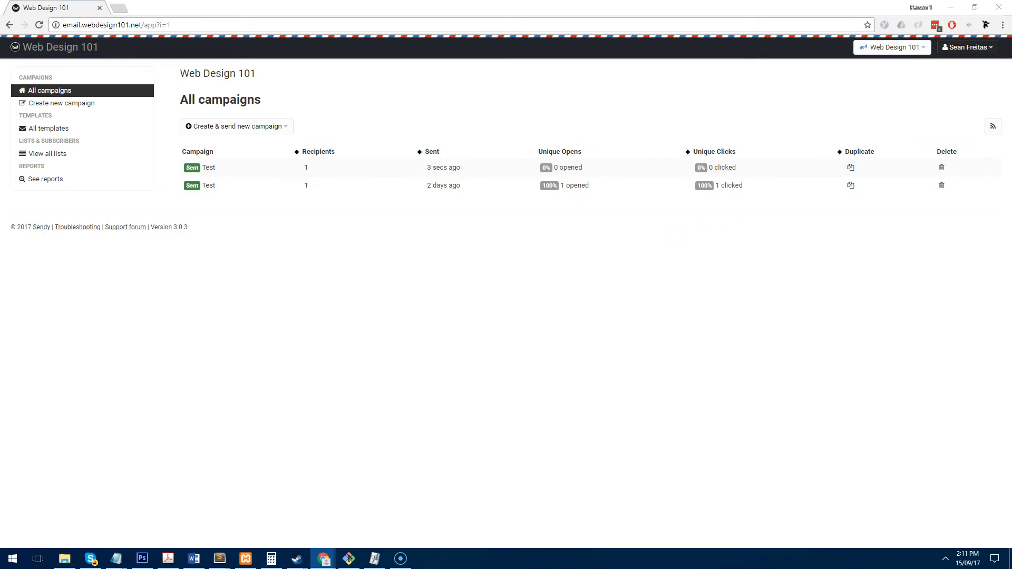
- In Gmail, check the received email's greeting shows Hello with the recipient's name
drag(1011, 63, 459, 1)
scroll(462, 246, down, 5)
scroll(463, 248, up, 5)
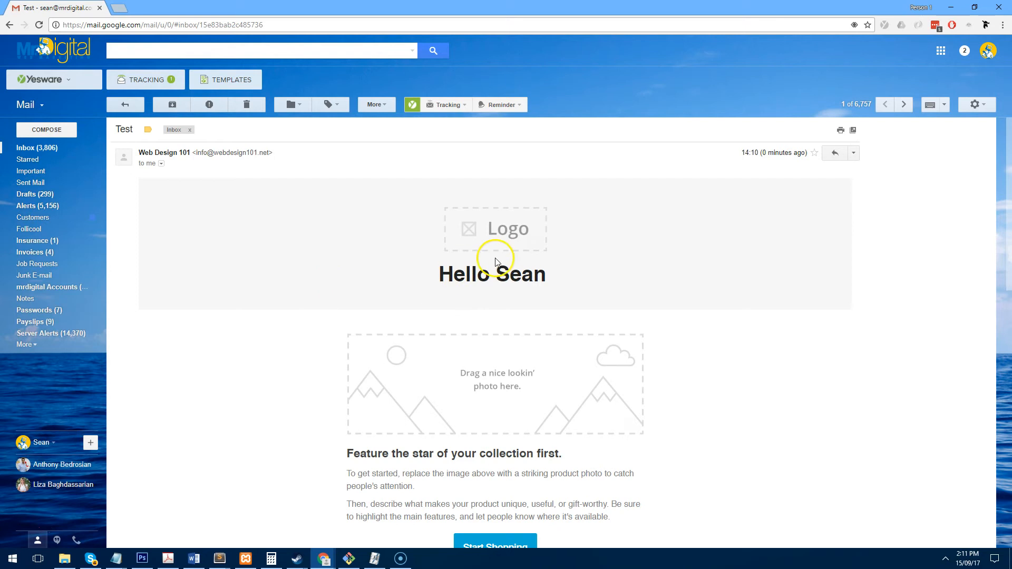
drag(552, 274, 434, 273)
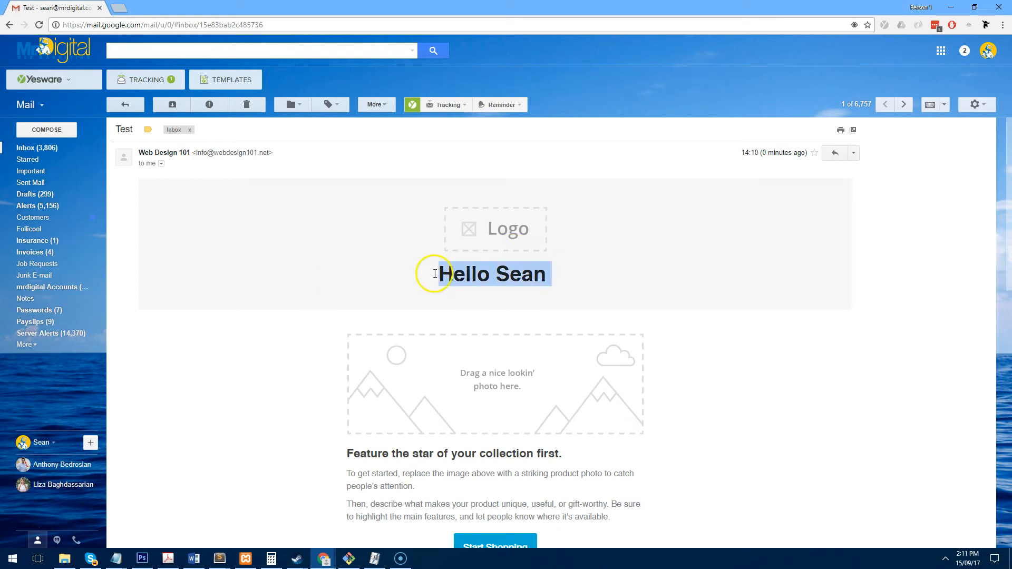
click(493, 274)
drag(580, 276, 498, 271)
- Inspect the footer's copyright year, WebDesign101, leftover merge-tag line and unsubscribe URL
scroll(522, 261, down, 10)
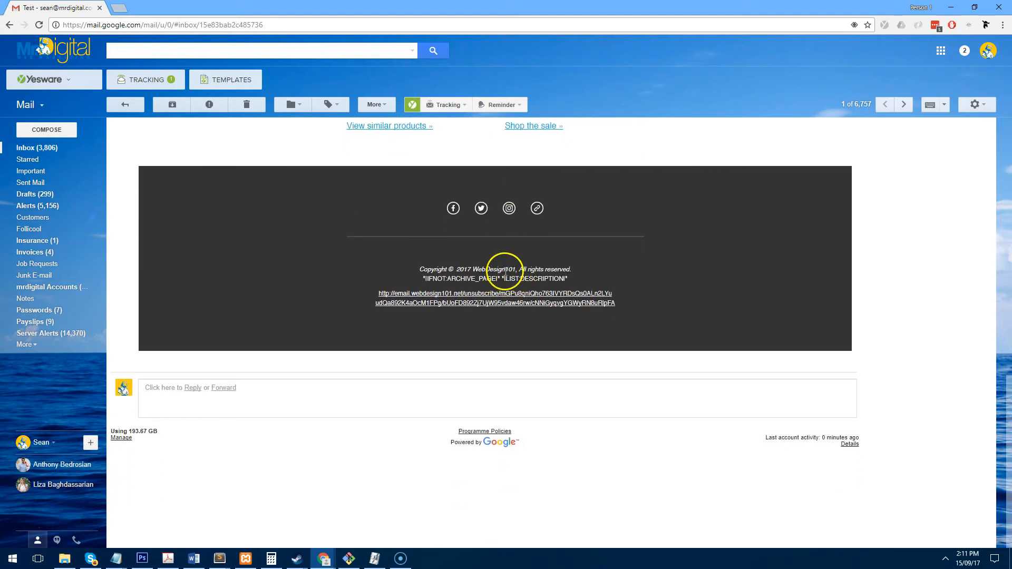
triple_click(466, 269)
click(456, 267)
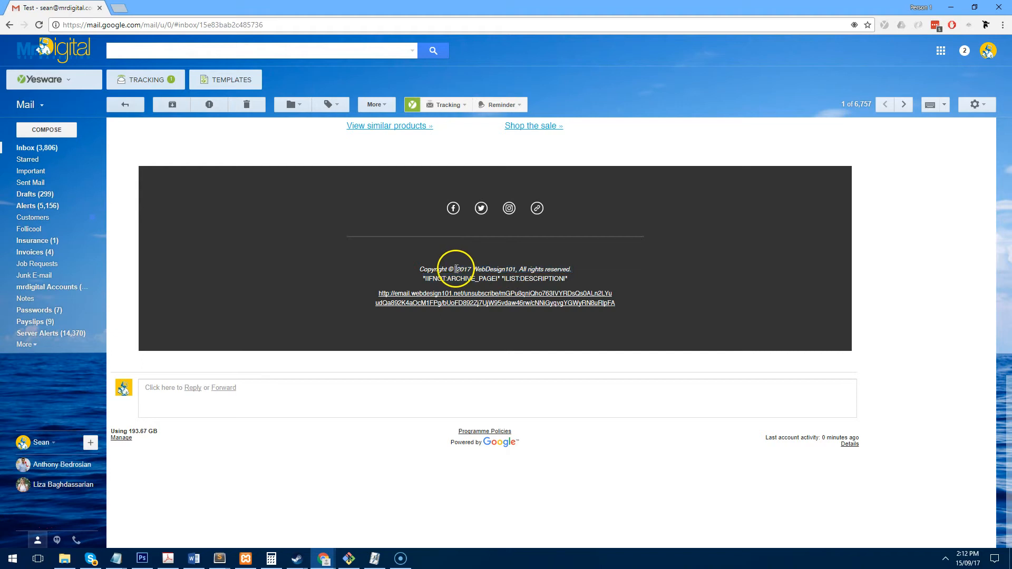
drag(474, 270, 514, 267)
click(518, 261)
drag(575, 279, 418, 280)
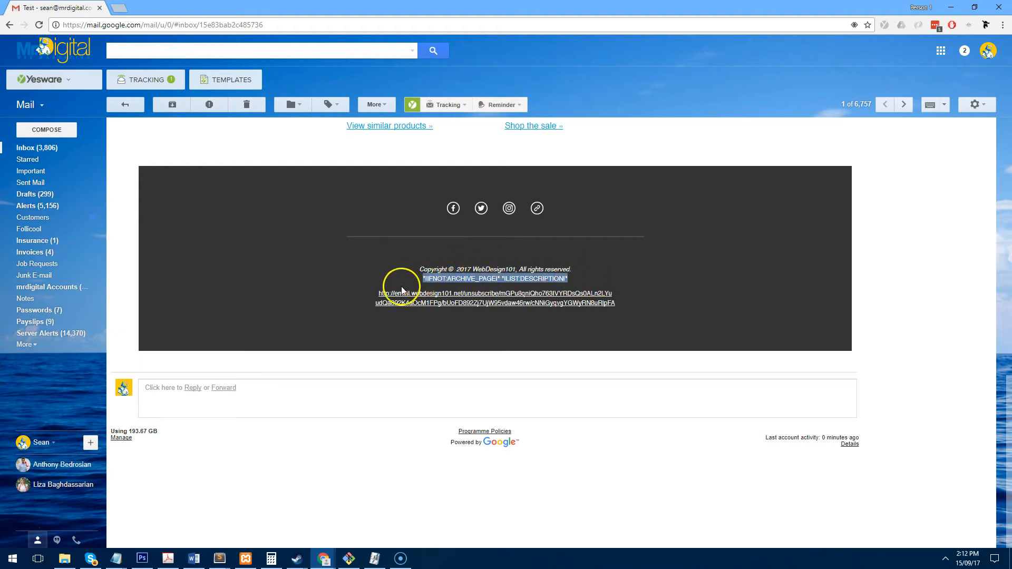
triple_click(490, 299)
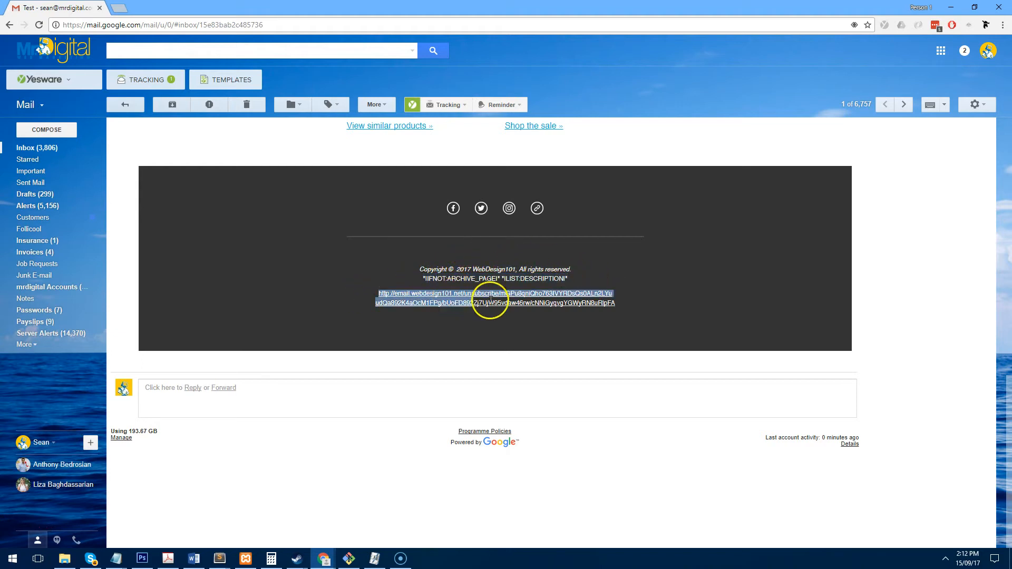
click(569, 304)
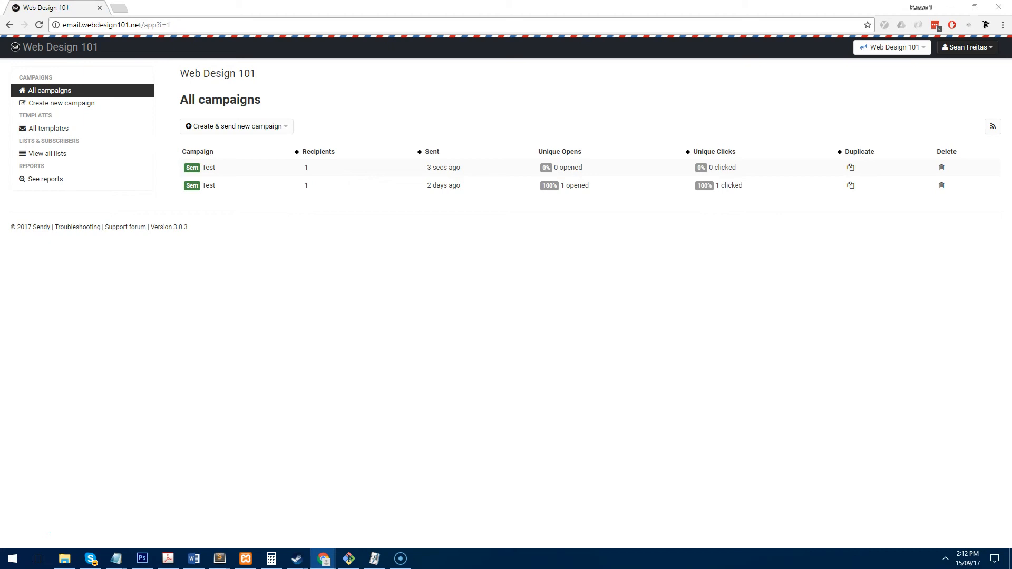
- Open the Test template's HTML source and search for the [unsubscribe] tag
click(75, 131)
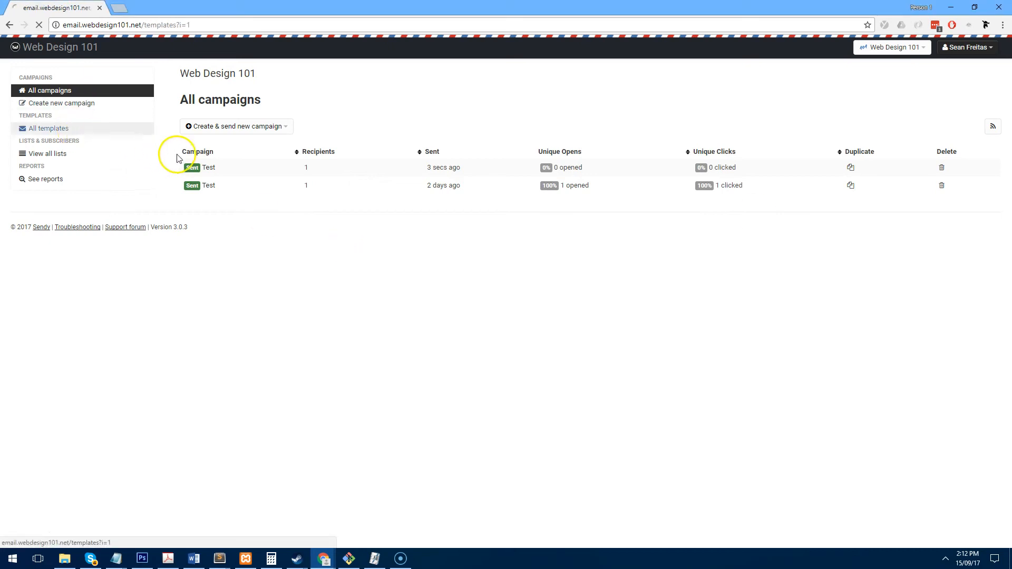
click(199, 165)
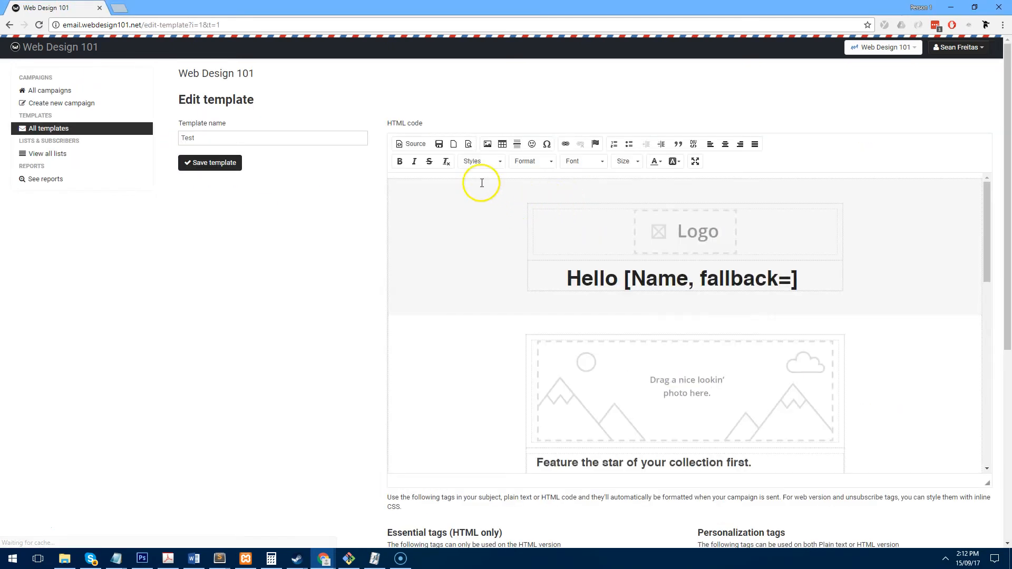
scroll(694, 314, down, 5)
scroll(639, 321, down, 4)
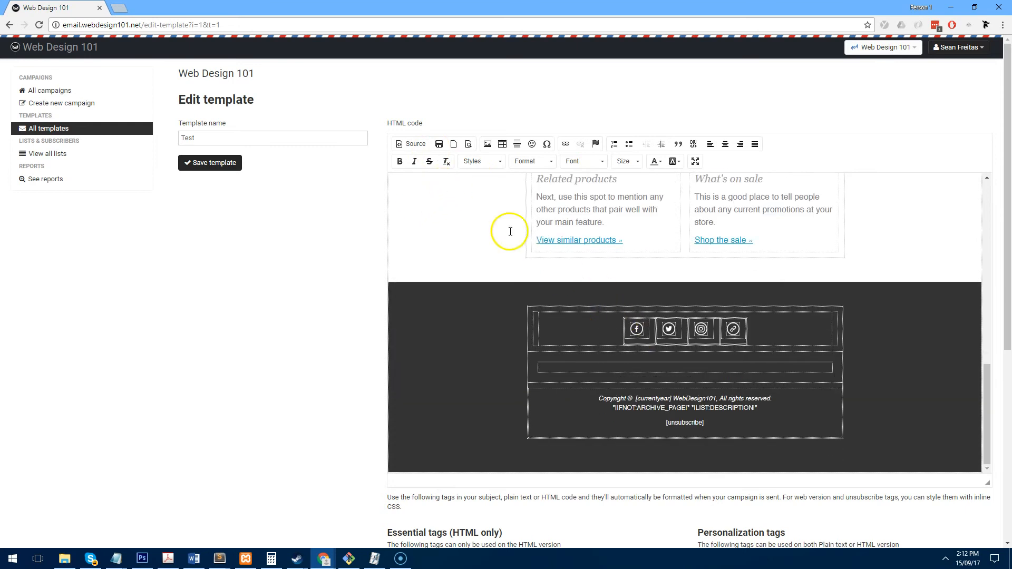
click(414, 144)
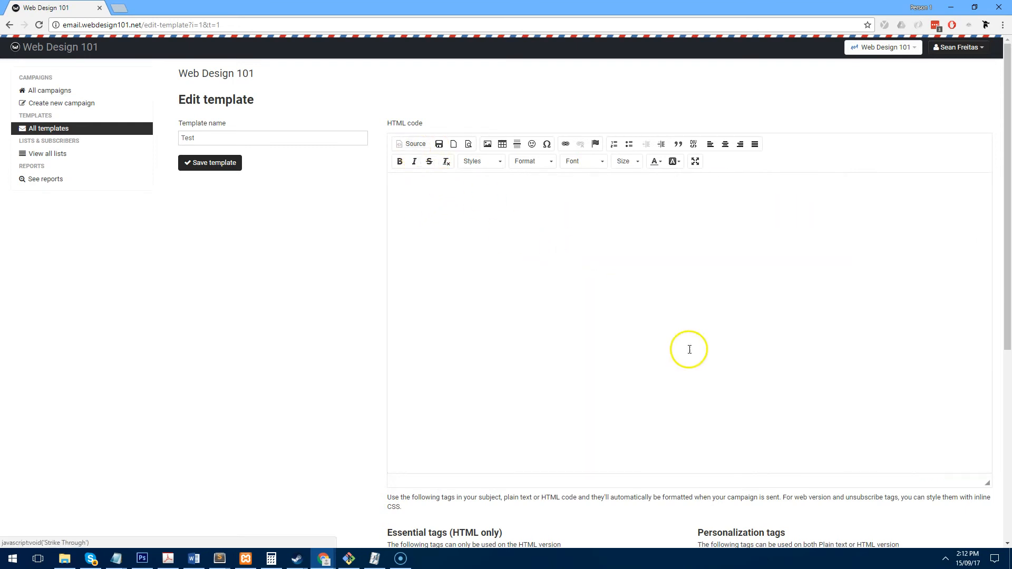
click(687, 313)
key(ctrl+f)
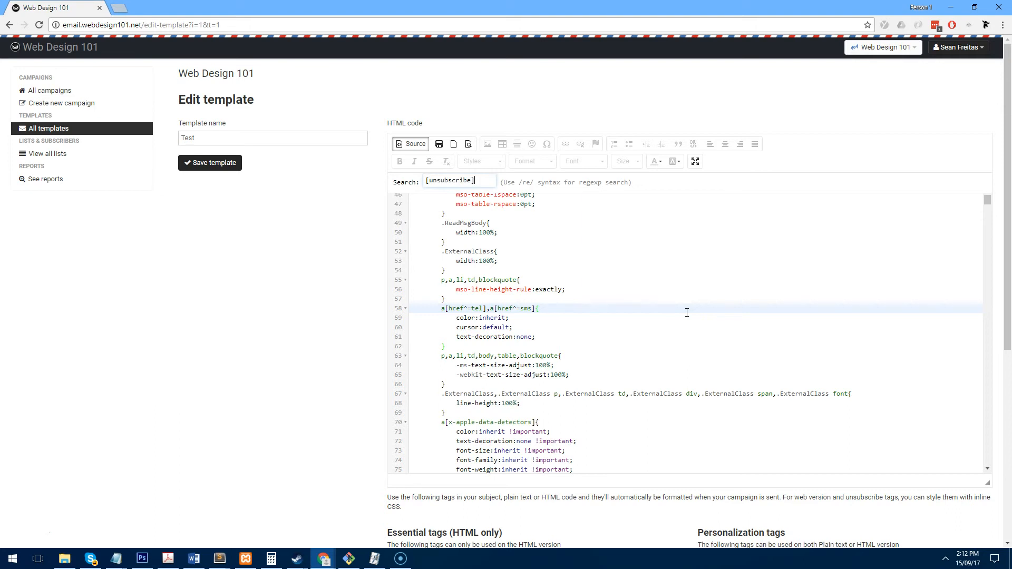
key(Return)
- Wrap the footer's [unsubscribe] tag in an <a href="..."> link
scroll(720, 380, down, 4)
click(655, 285)
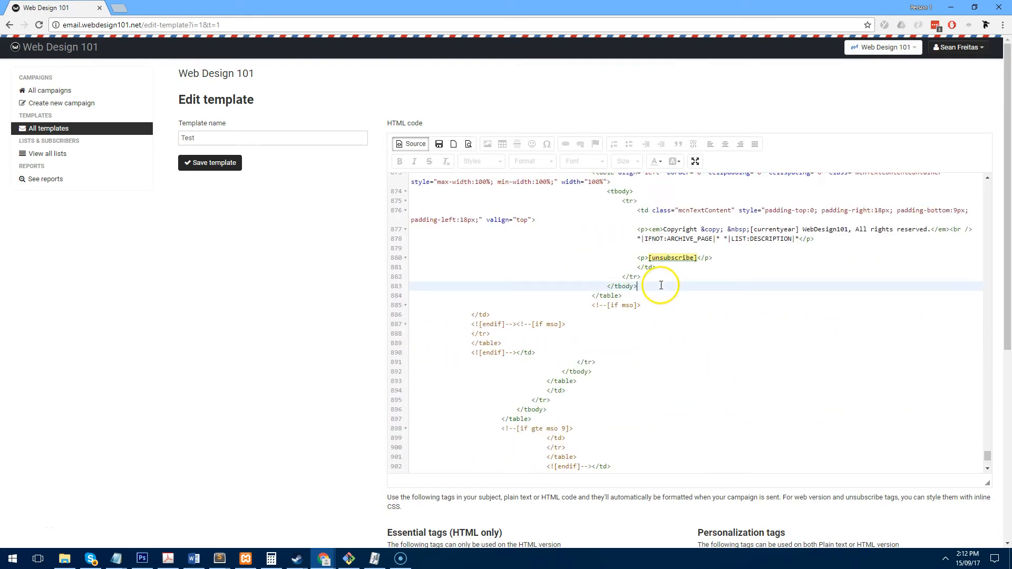
click(649, 258)
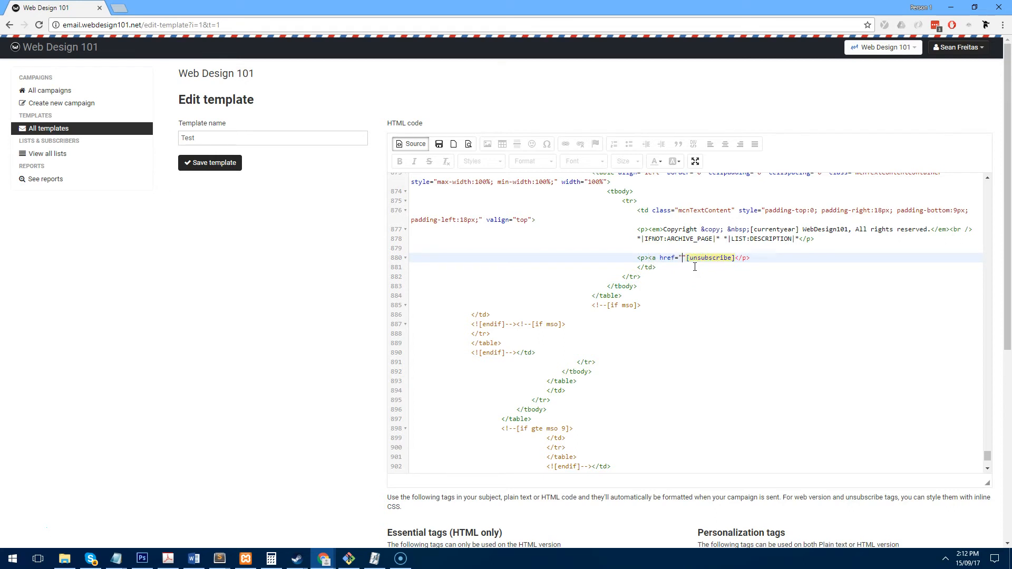
text(<a href=")
key(Delete)
click(729, 259)
text(">Unsubscribe from the list</a>)
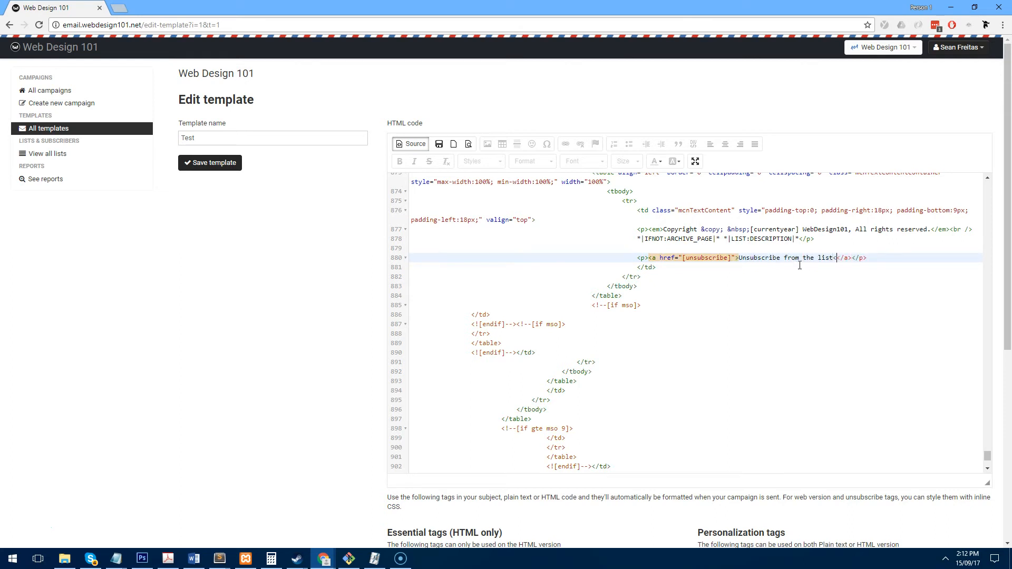
click(801, 275)
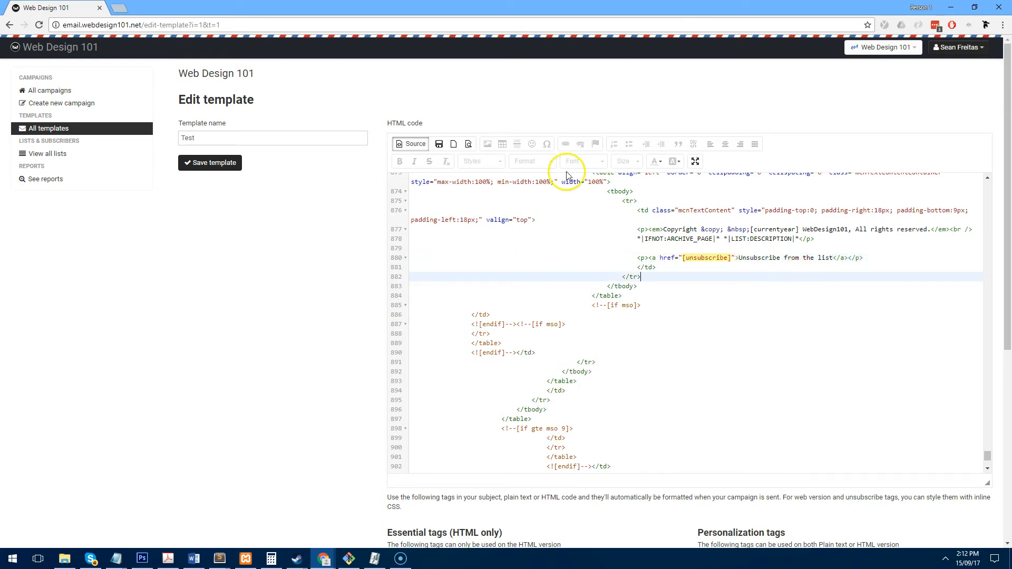
click(411, 144)
- Delete the leftover merge-tag line under the copyright, then reopen the HTML source
scroll(622, 321, down, 10)
drag(735, 425, 637, 425)
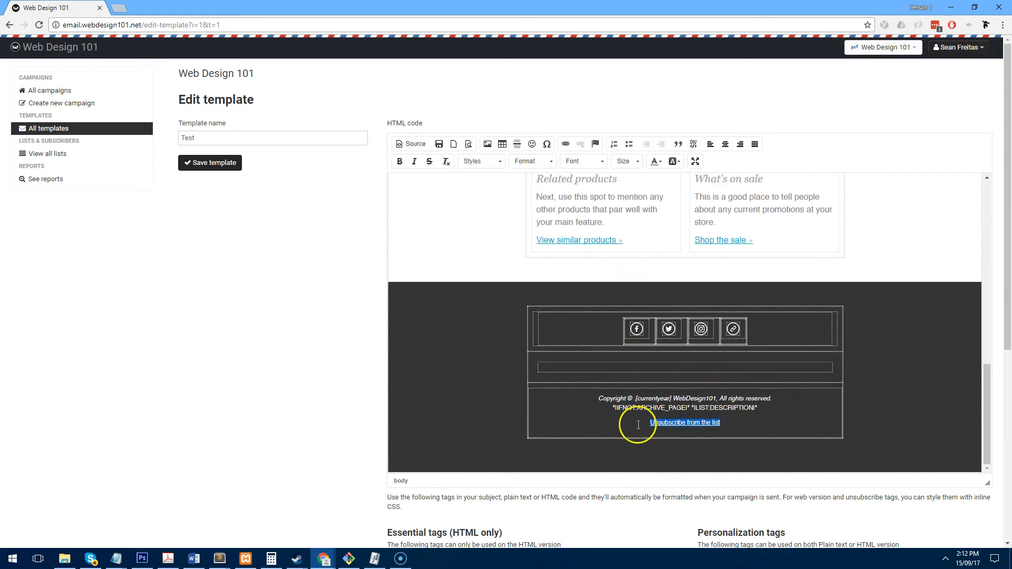
drag(763, 409, 615, 414)
key(BackSpace)
key(ctrl+i)
scroll(591, 409, up, 10)
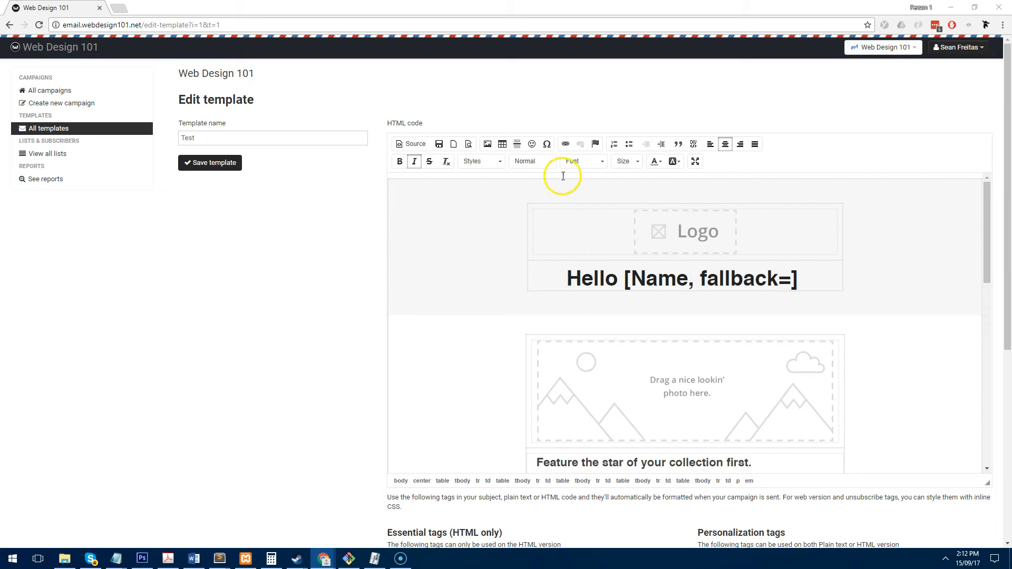
click(412, 144)
click(673, 258)
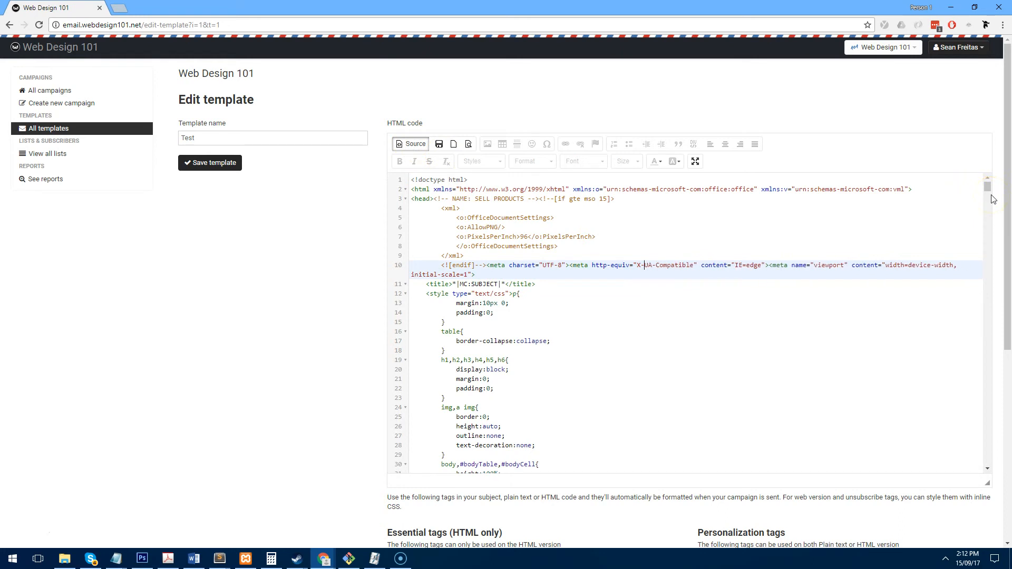
- Search the template source for MC_PREVIEW to find the preview-text merge tag
click(545, 219)
key(ctrl+f)
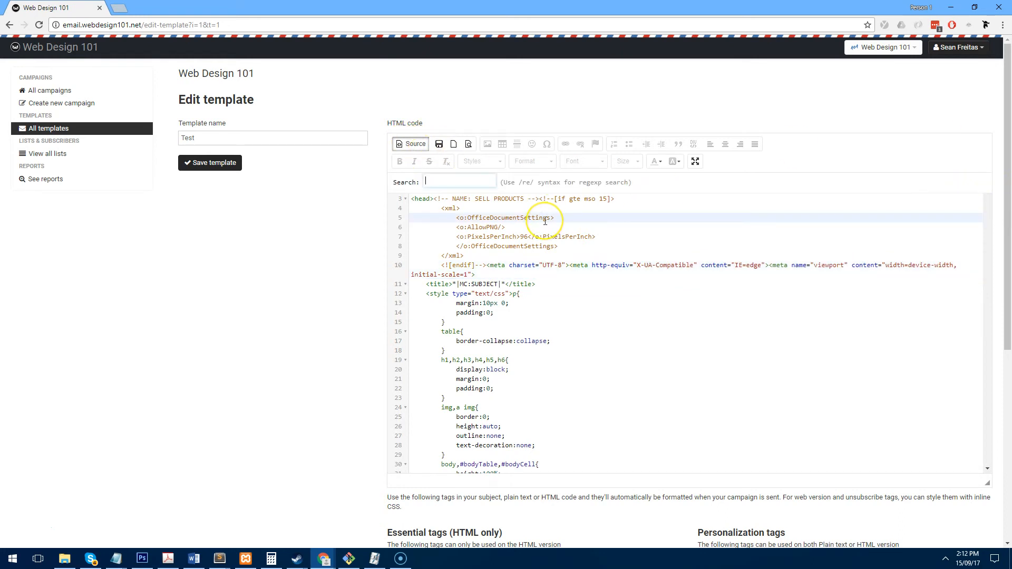
text(MC_PREVIEW)
key(Return)
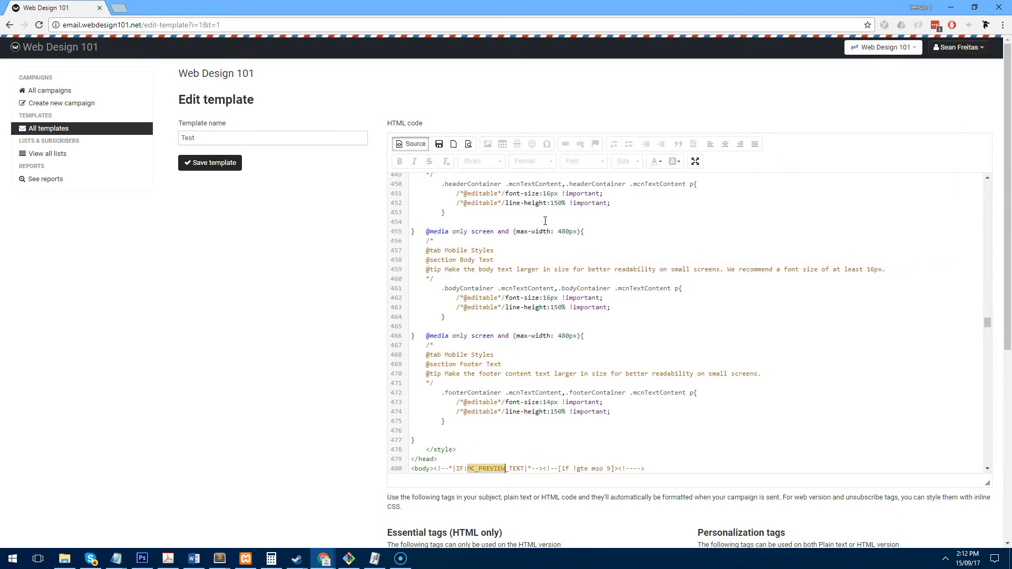
scroll(571, 377, down, 3)
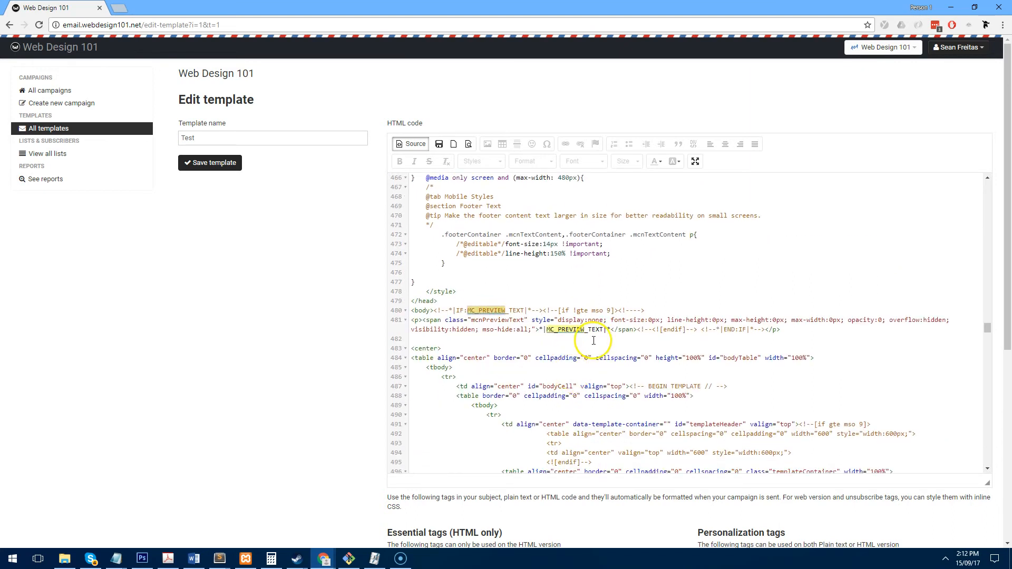
key(Return)
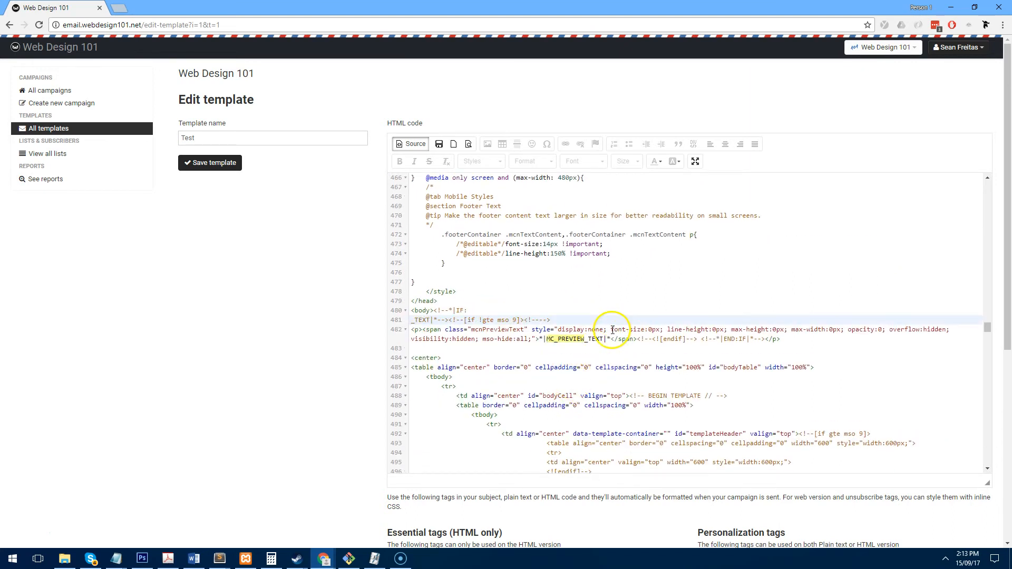
key(BackSpace)
- Replace the *|MC_PREVIEW_TEXT|* merge tag with 'This is a test'
drag(610, 329, 543, 328)
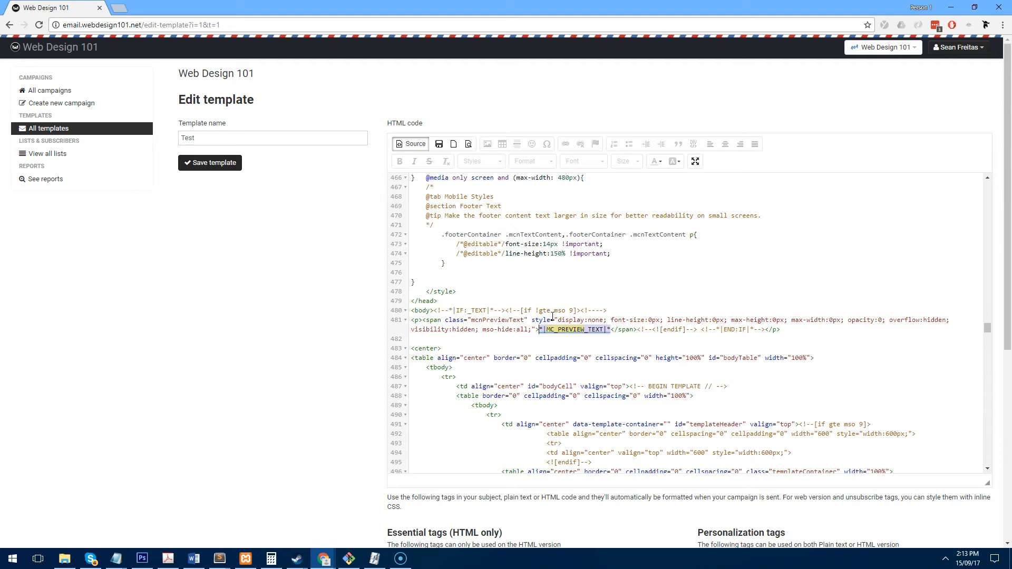
key(BackSpace)
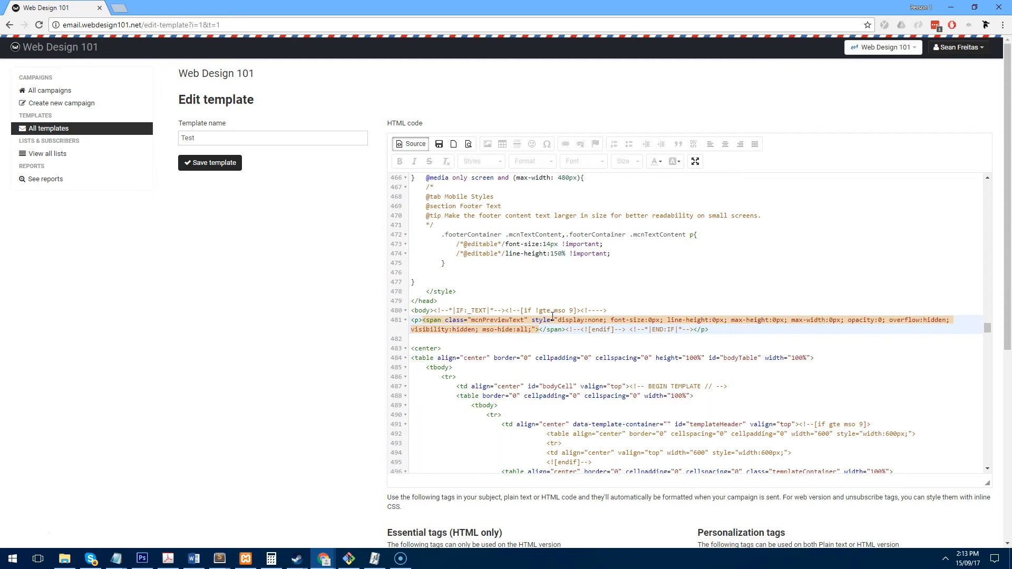
text(This is a test)
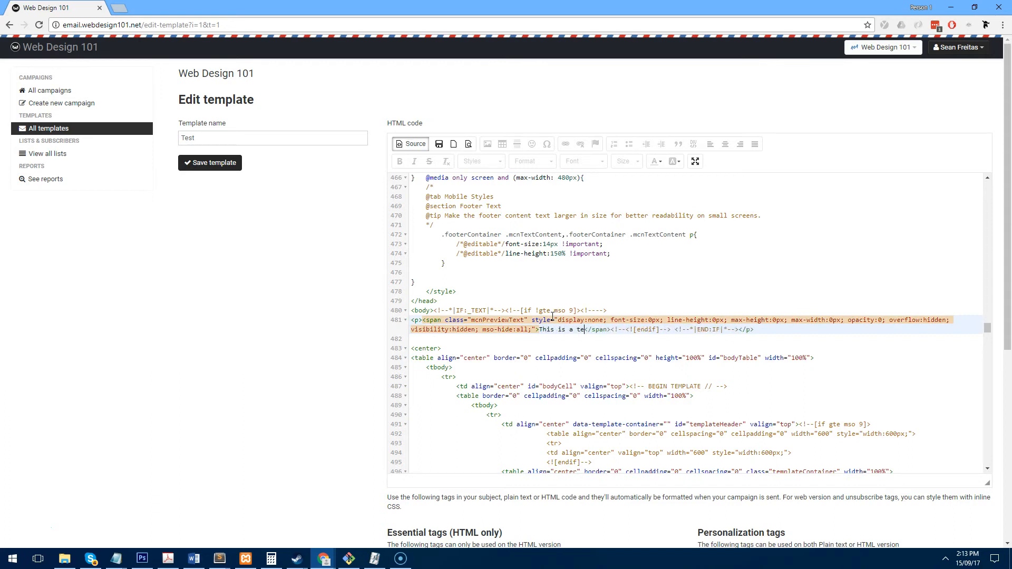
click(587, 365)
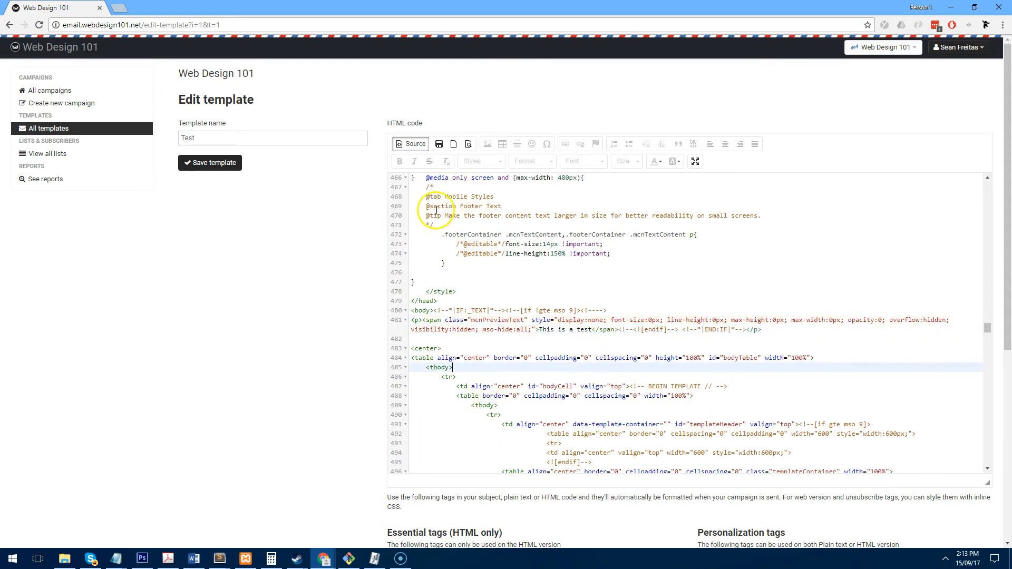
- Switch back to the rendered view and save the Test template
scroll(612, 291, down, 1)
scroll(613, 292, up, 4)
click(411, 144)
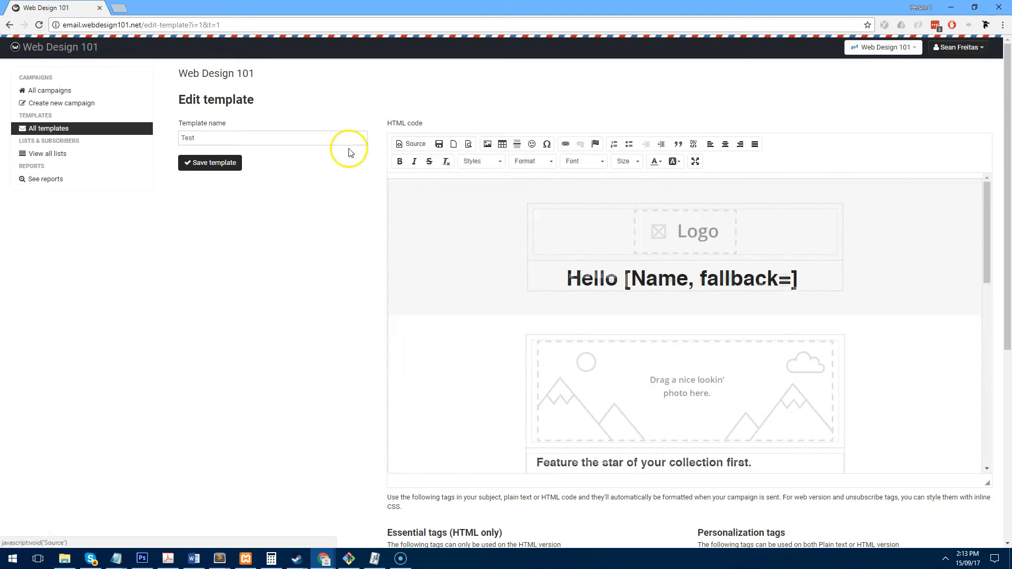
click(226, 163)
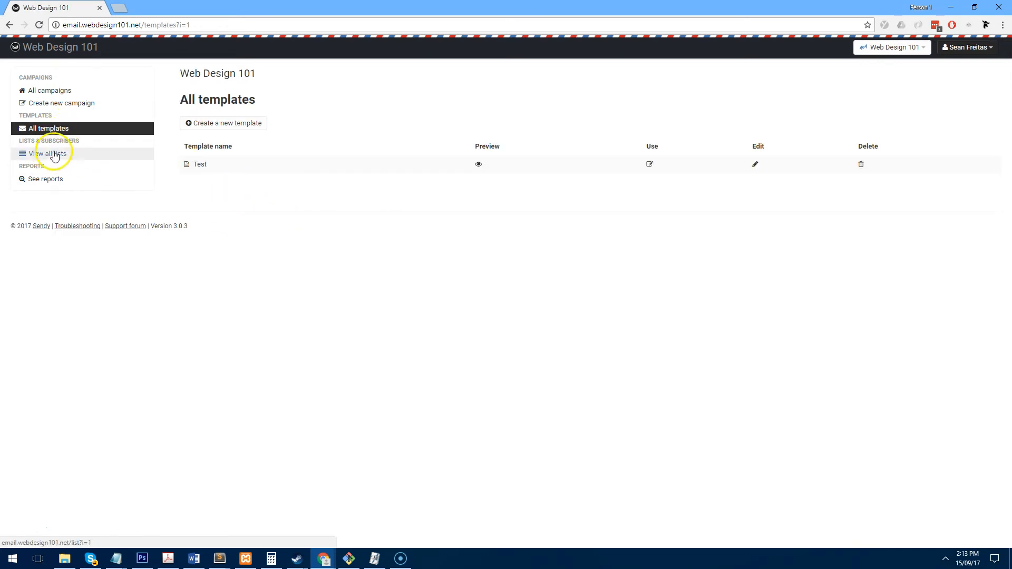
- Create a new campaign from the Test template, save it and send a test copy
click(65, 110)
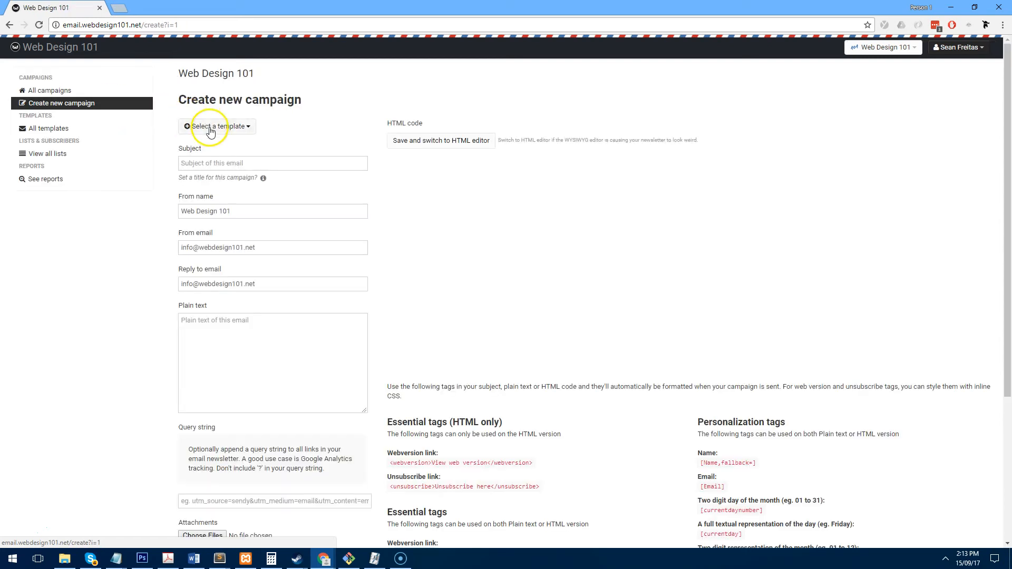
click(214, 130)
click(217, 144)
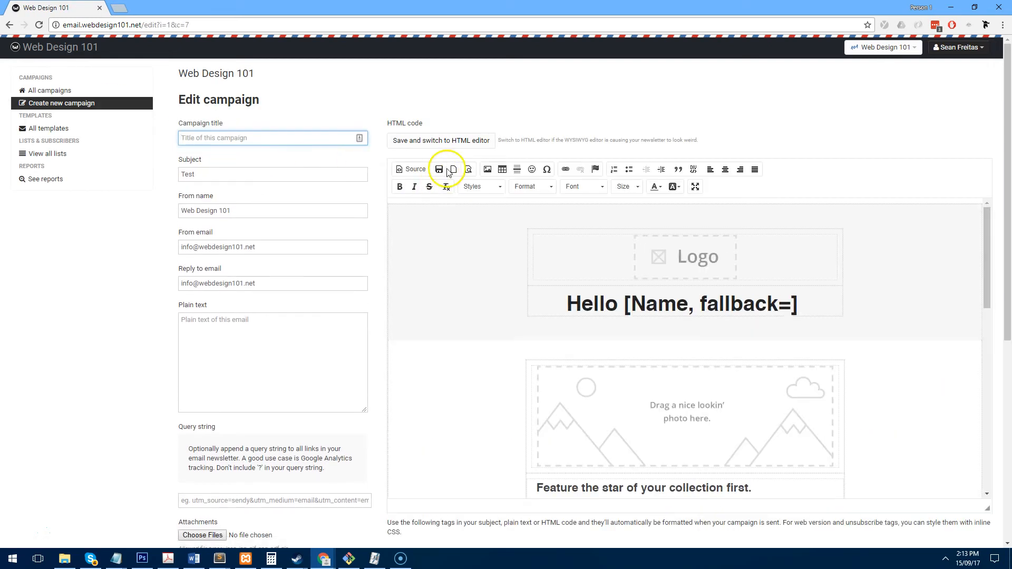
scroll(295, 263, down, 5)
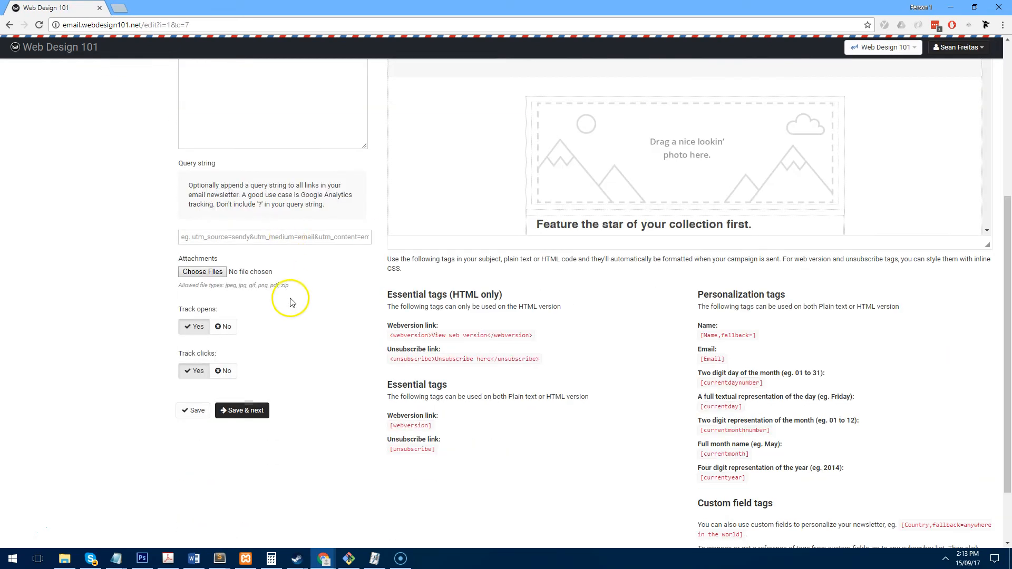
click(261, 412)
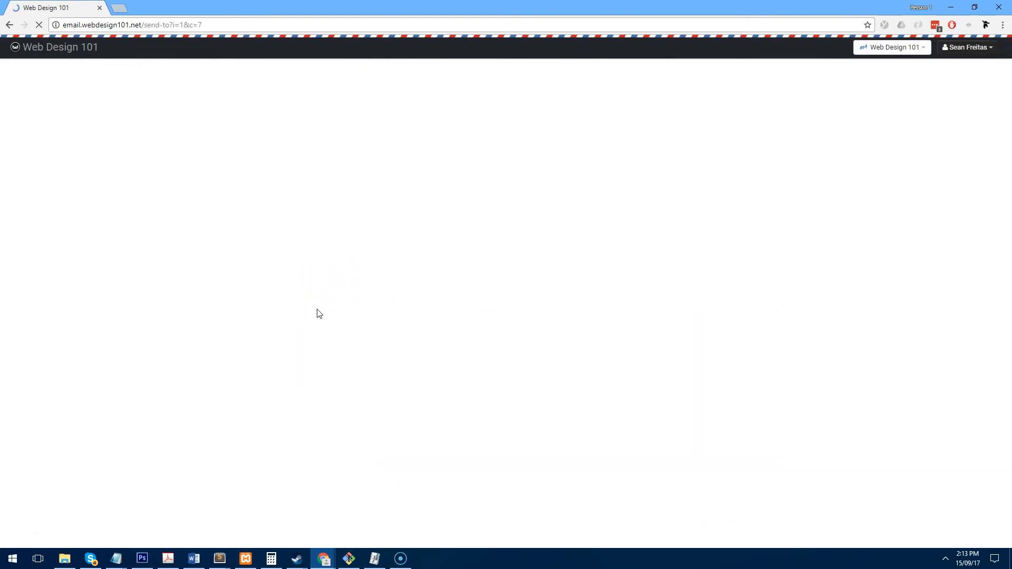
click(258, 169)
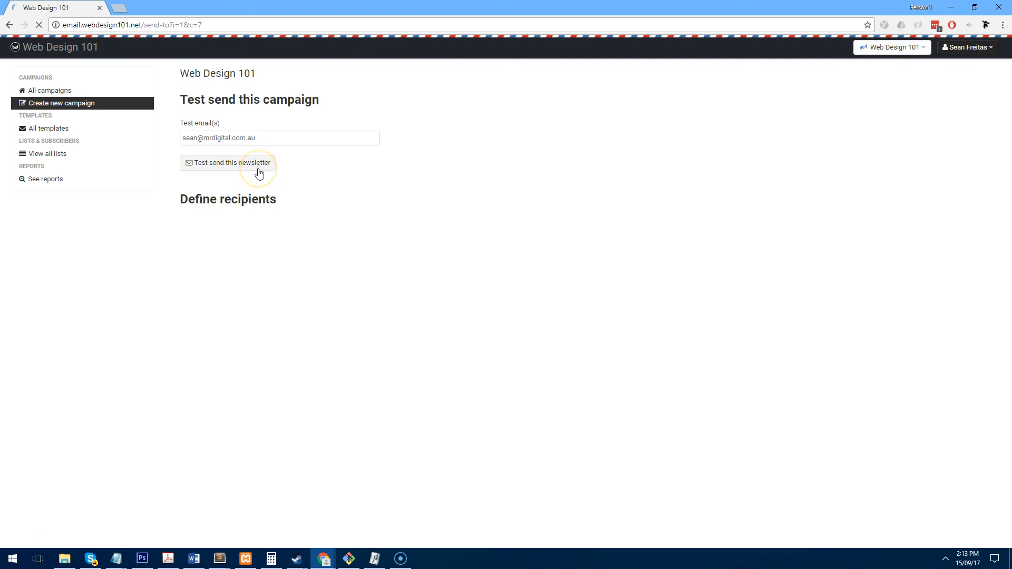
click(199, 163)
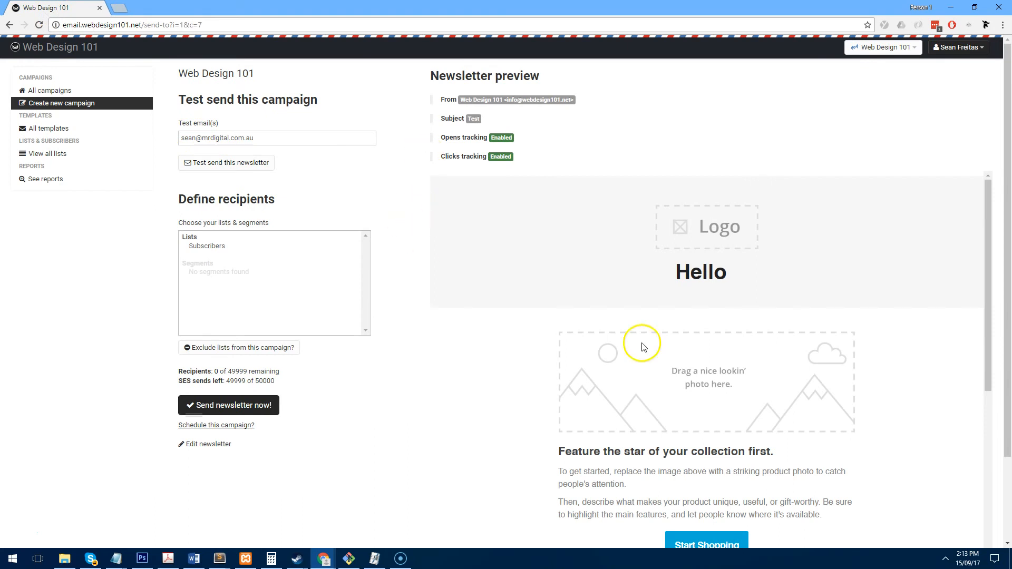
- Send the campaign now to the Subscribers list and confirm the prompt
click(205, 247)
click(267, 412)
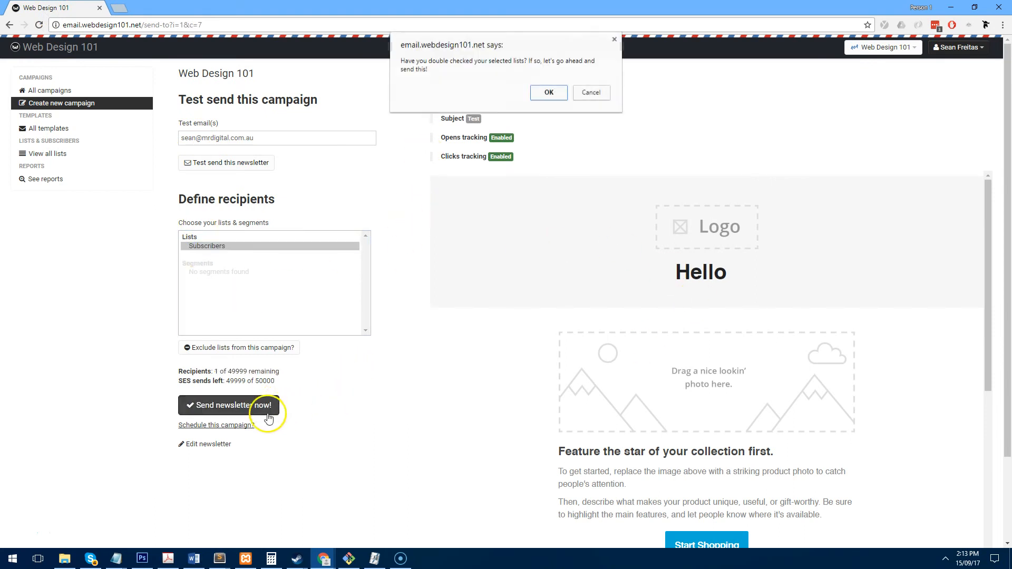
click(549, 94)
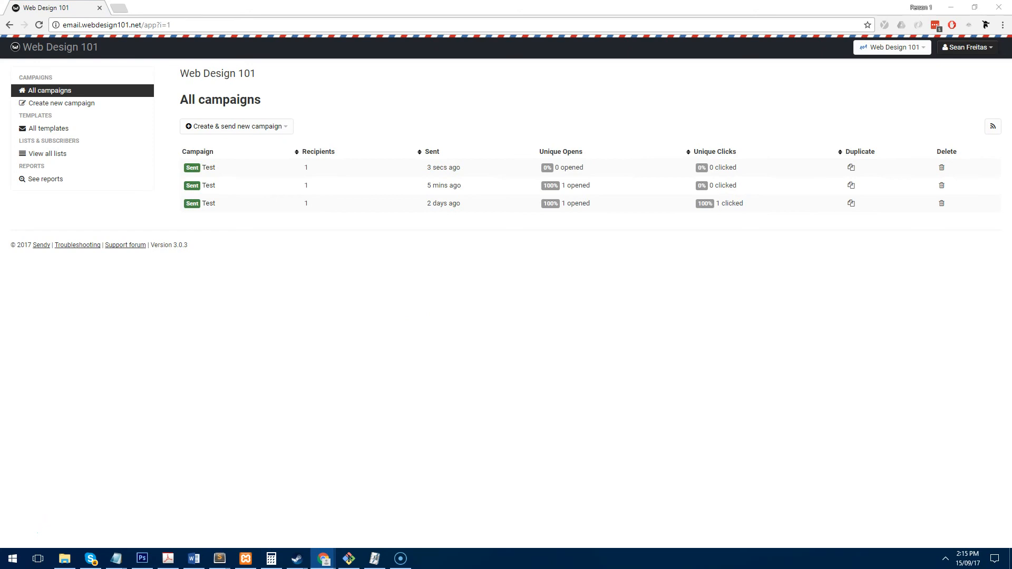
- Read the Test email in Gmail and check its personalised name greeting
drag(1011, 27, 358, 1)
scroll(365, 287, down, 5)
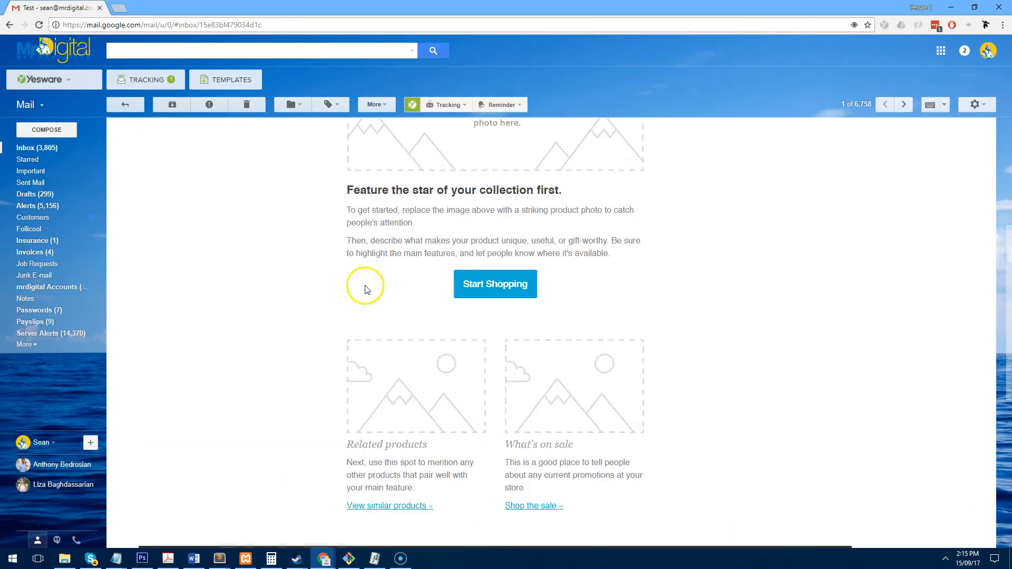
scroll(366, 287, down, 7)
scroll(512, 332, up, 12)
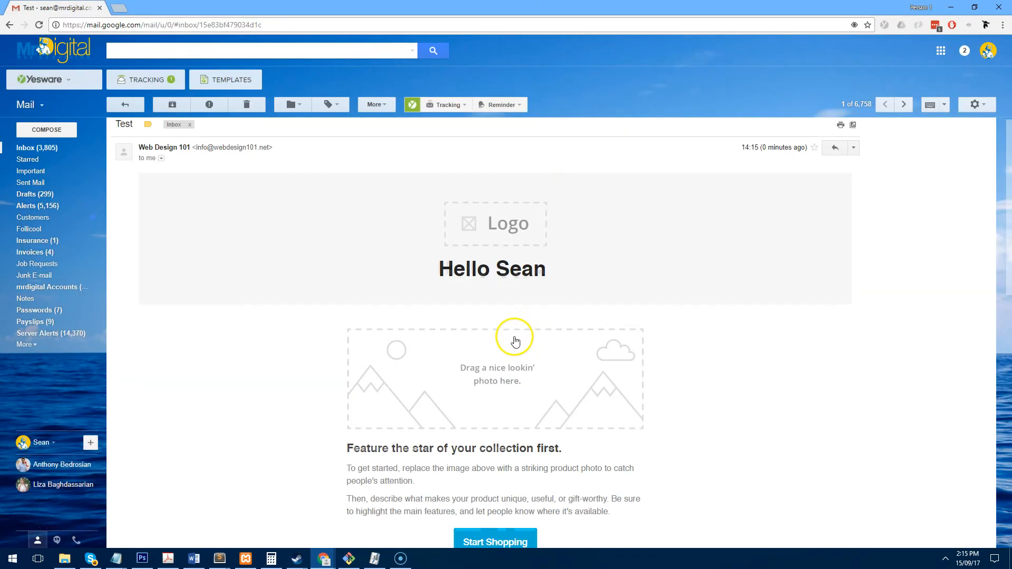
drag(583, 282, 339, 278)
click(405, 279)
- Test the unsubscribe link, re-subscribe, and close the confirmation tab
scroll(405, 279, down, 15)
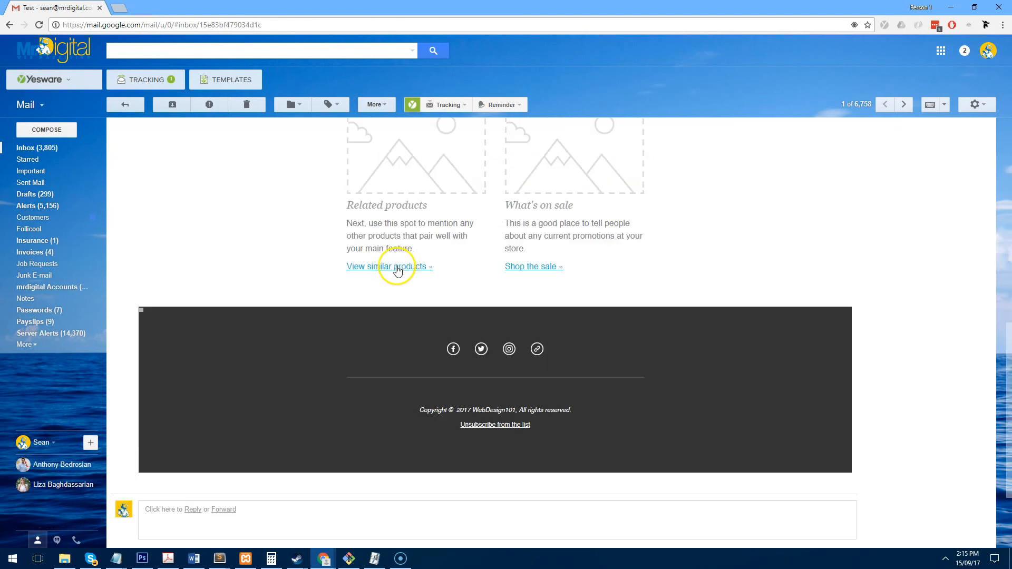
click(501, 305)
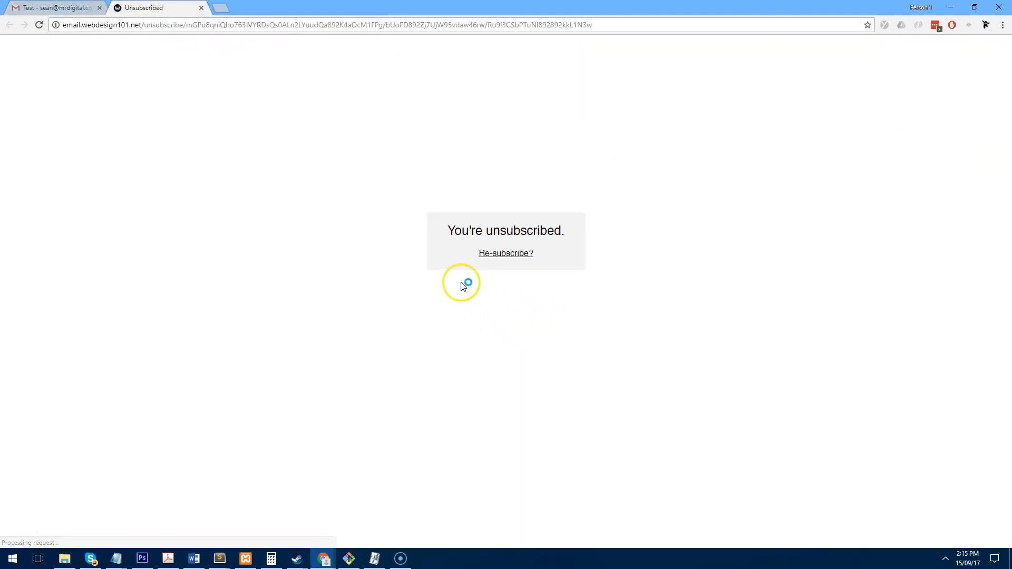
click(514, 255)
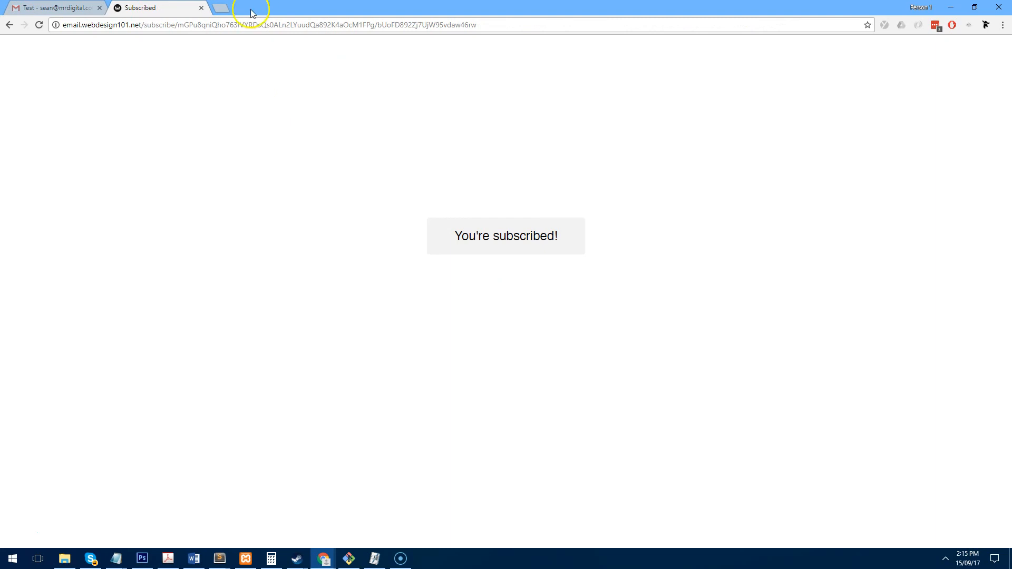
click(202, 9)
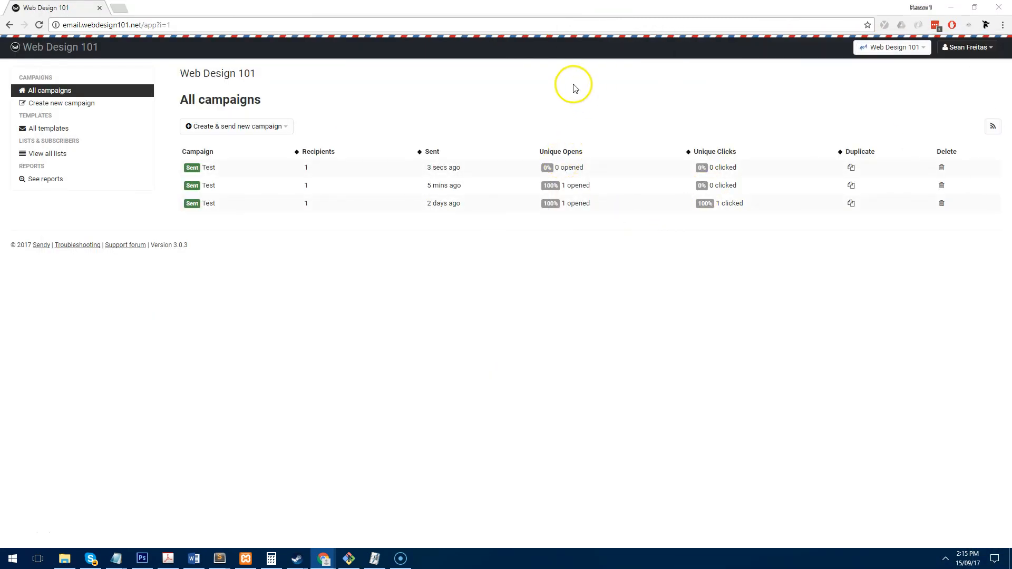
- Open the Test campaign report and check its 100% opened figure
click(209, 168)
scroll(403, 349, down, 1)
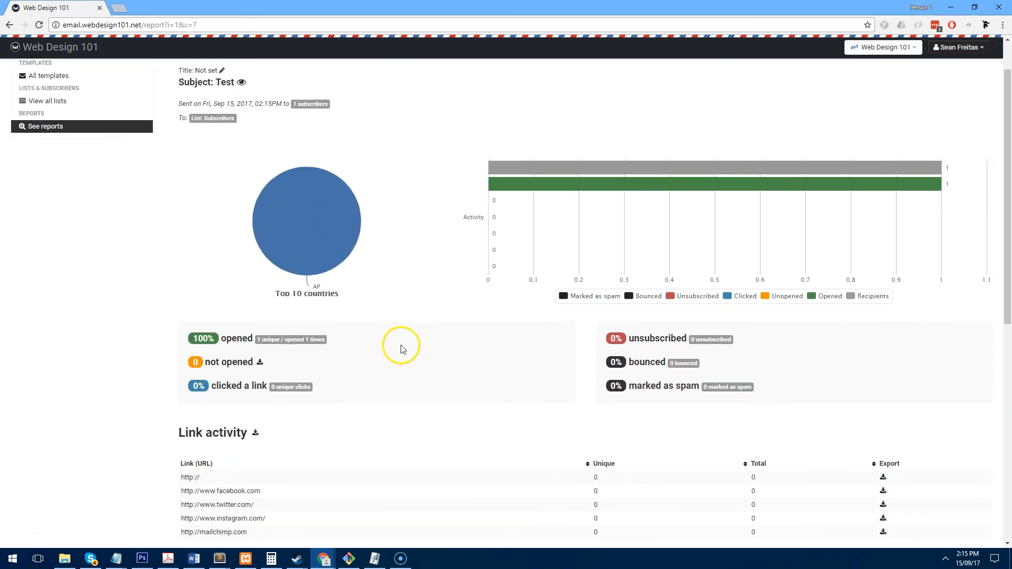
scroll(401, 345, down, 2)
drag(359, 236, 146, 219)
click(434, 243)
- Review the remaining report figures: 0% clicked, no unsubscribes, bounces or spam reports
scroll(394, 300, down, 1)
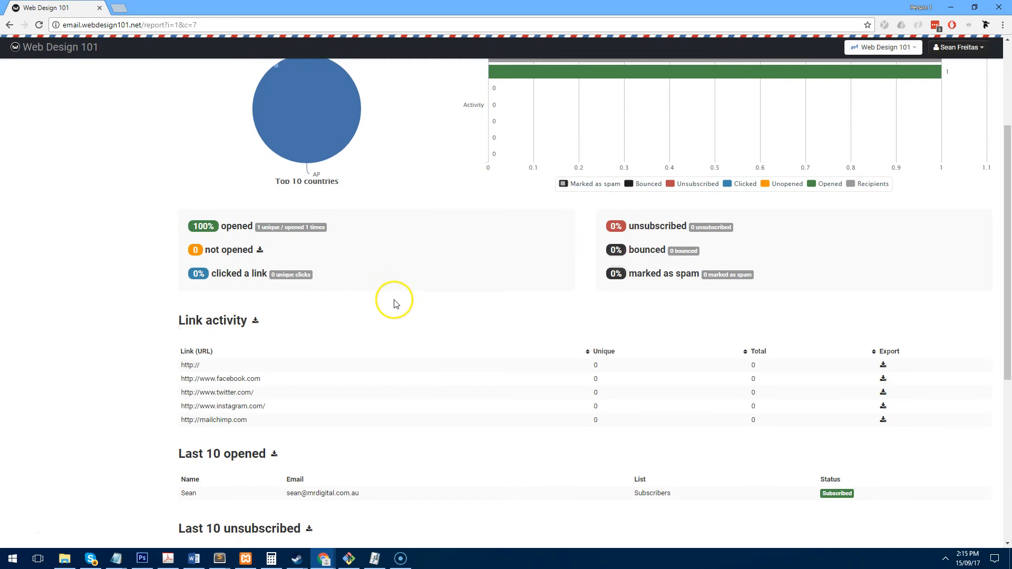
scroll(395, 304, down, 4)
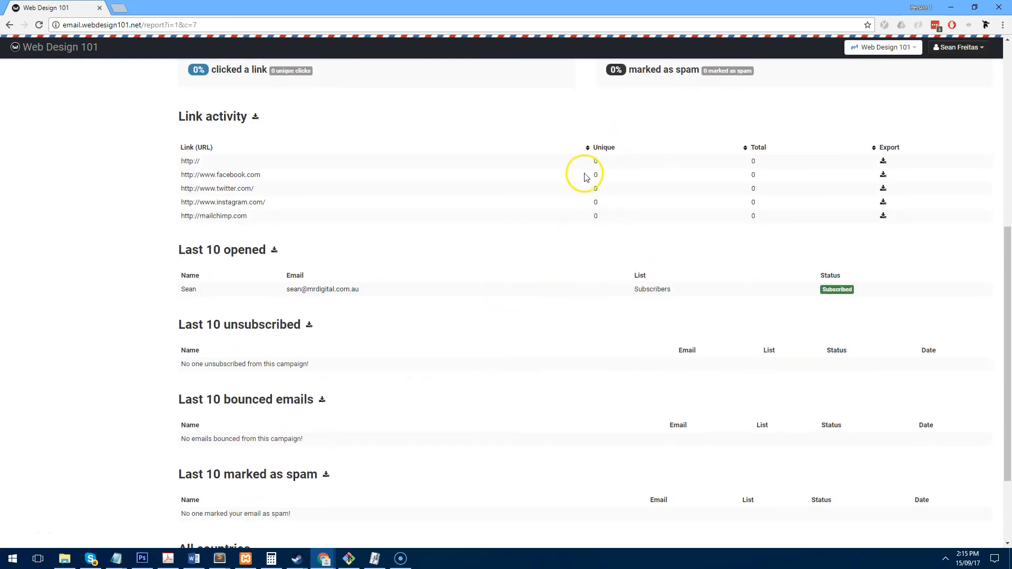
scroll(646, 401, up, 7)
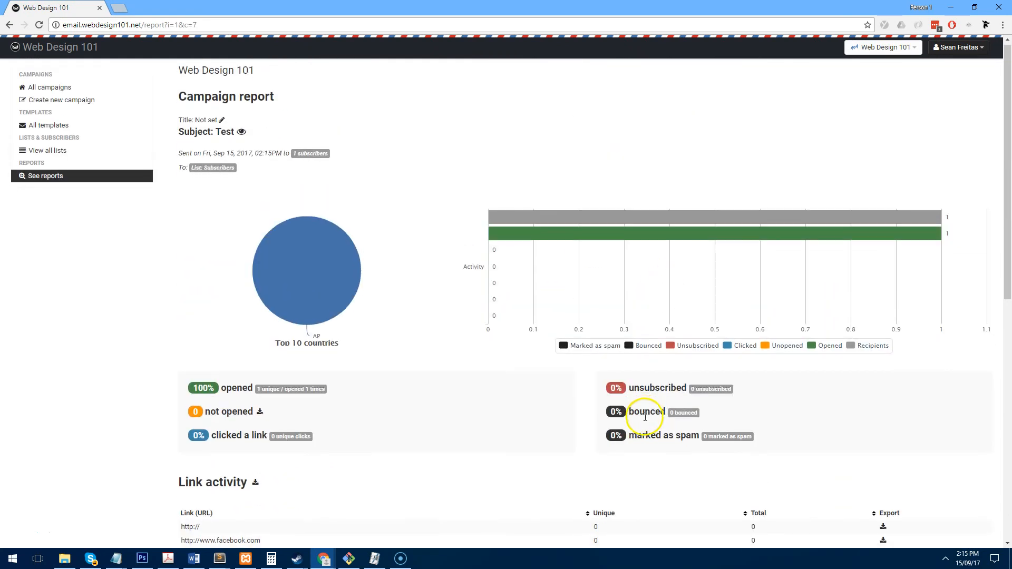
scroll(646, 418, down, 3)
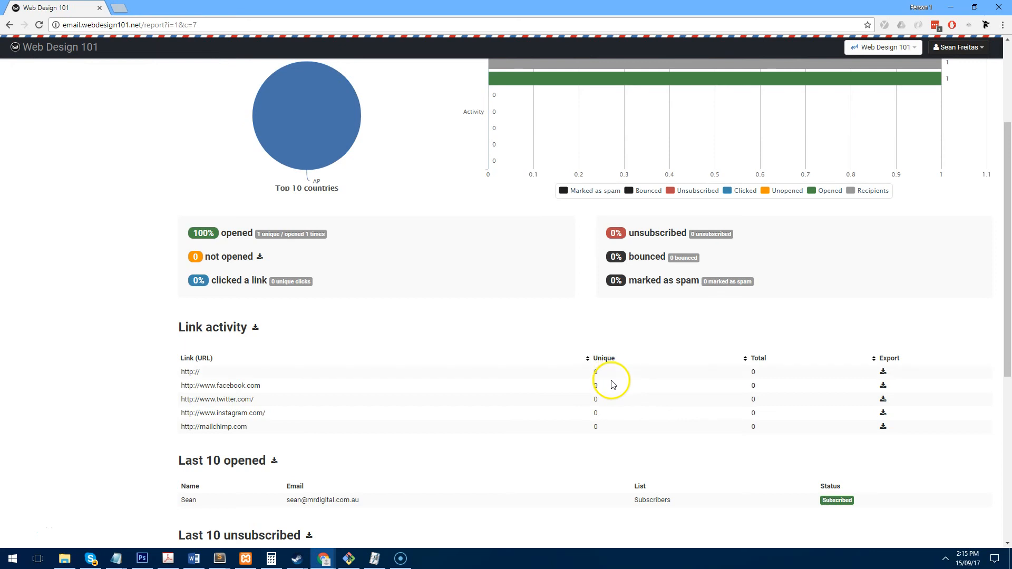
scroll(369, 345, down, 2)
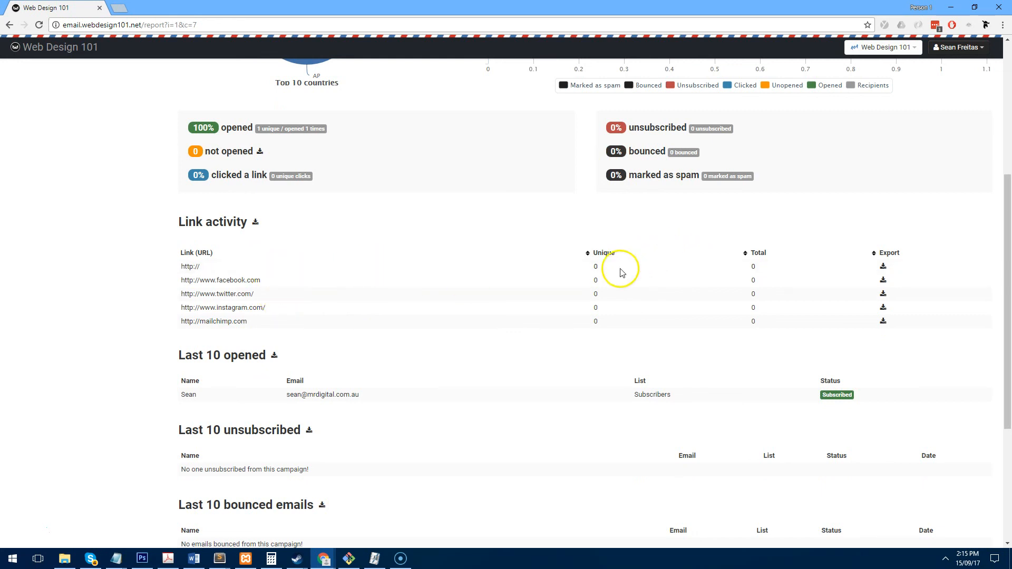
scroll(605, 324, down, 4)
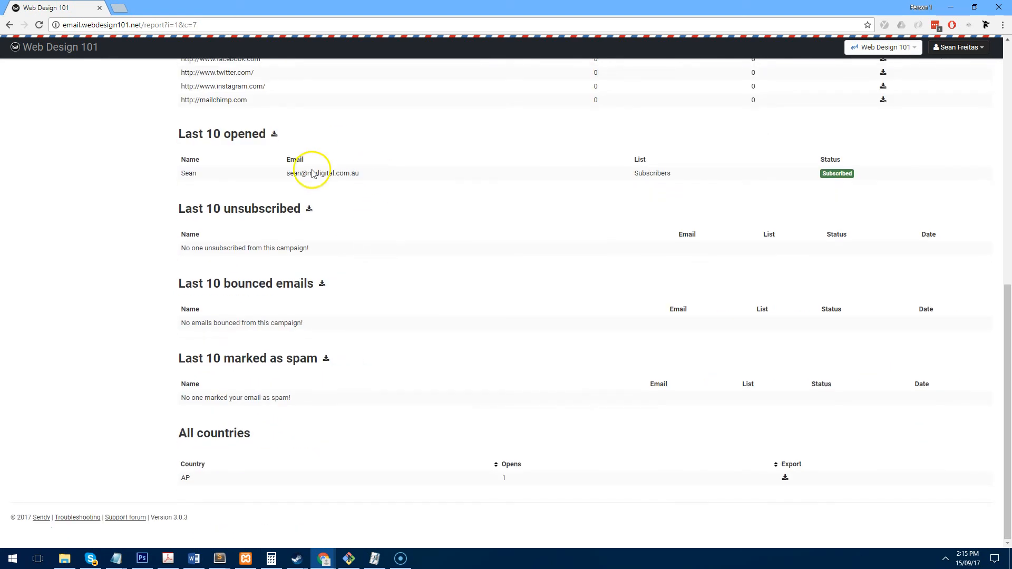
scroll(446, 322, up, 9)
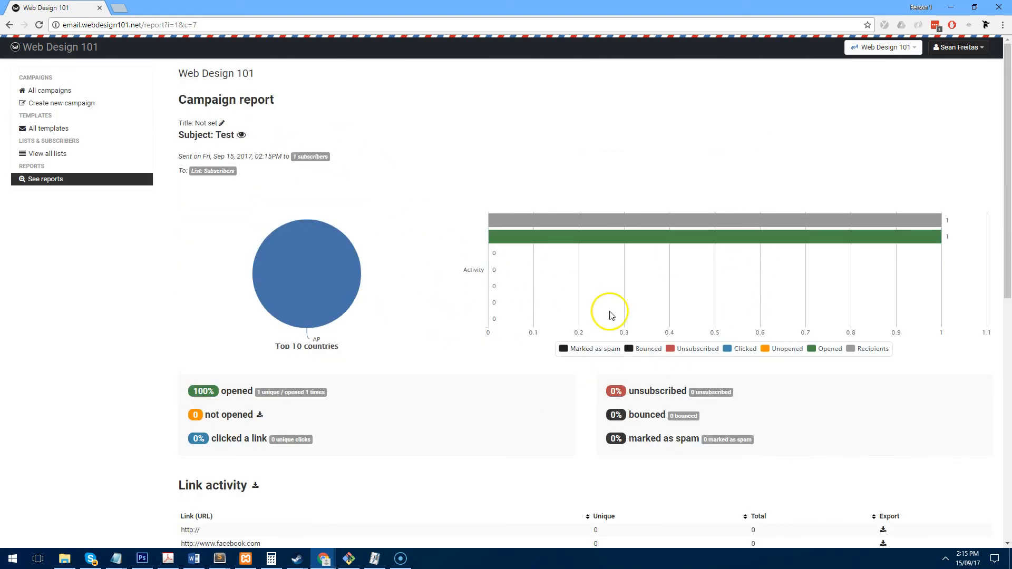
scroll(605, 312, down, 4)
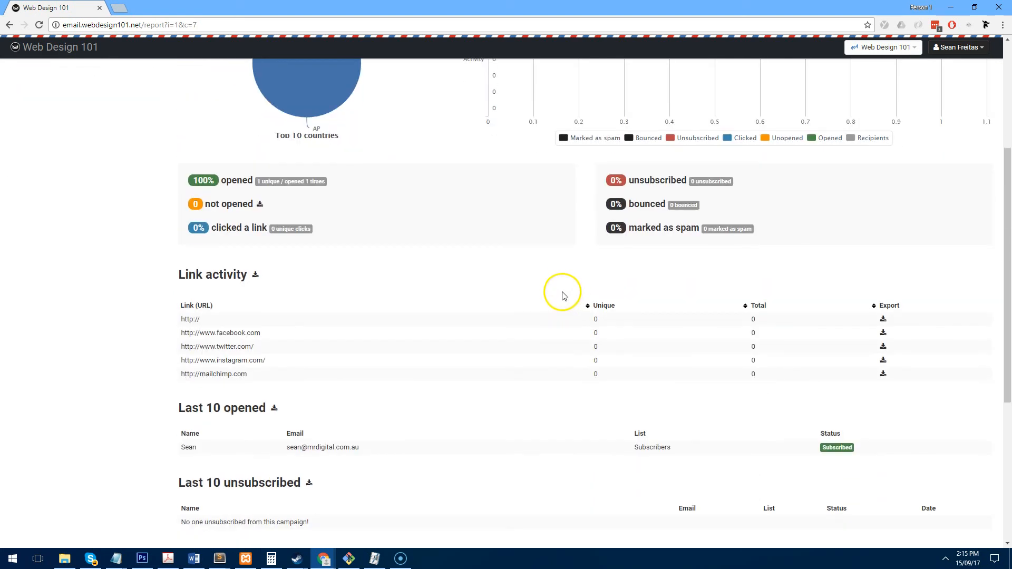
scroll(562, 294, up, 4)
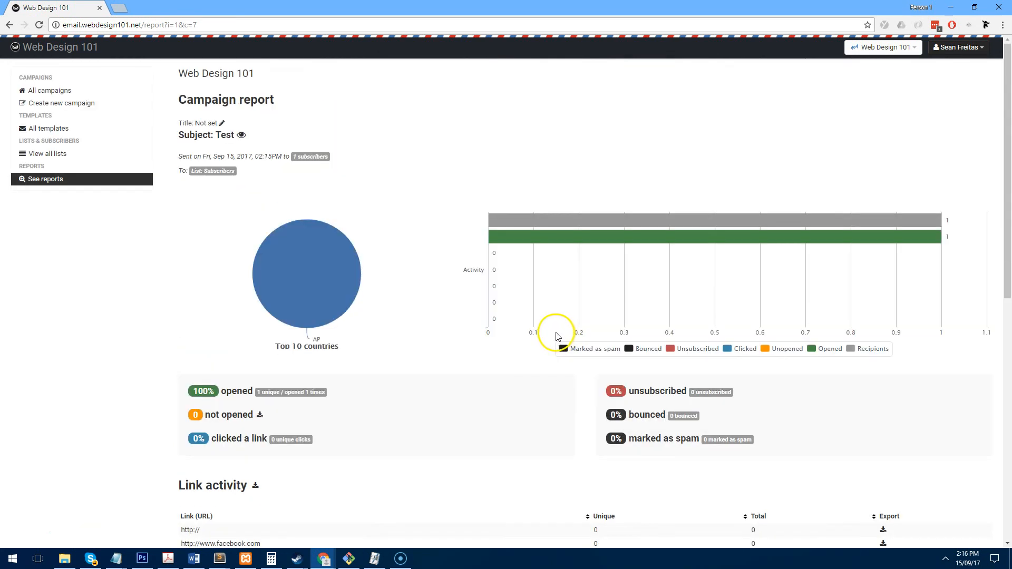
click(84, 129)
- Open the Test template for editing and briefly view the logo's image properties
click(200, 164)
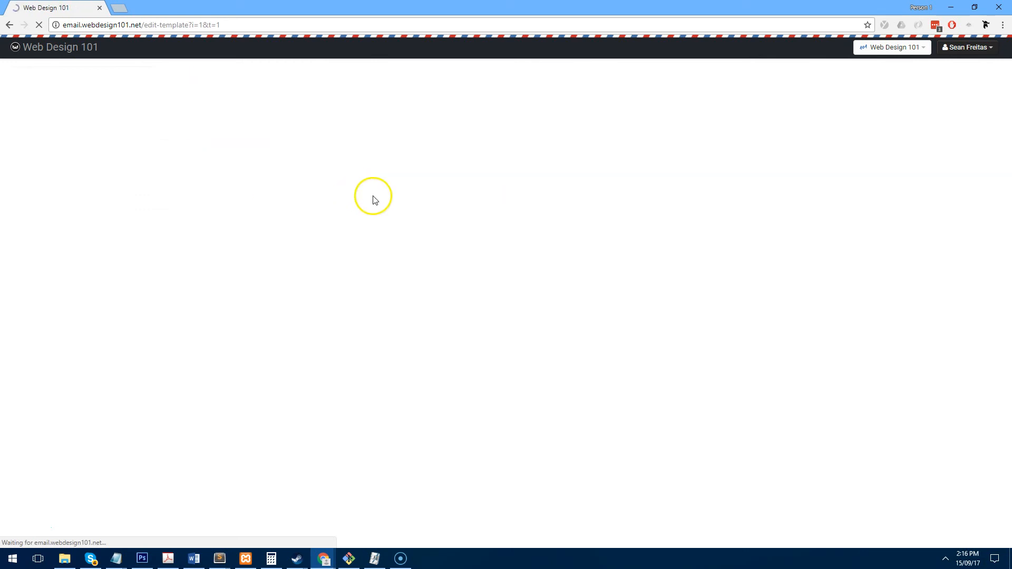
double_click(728, 232)
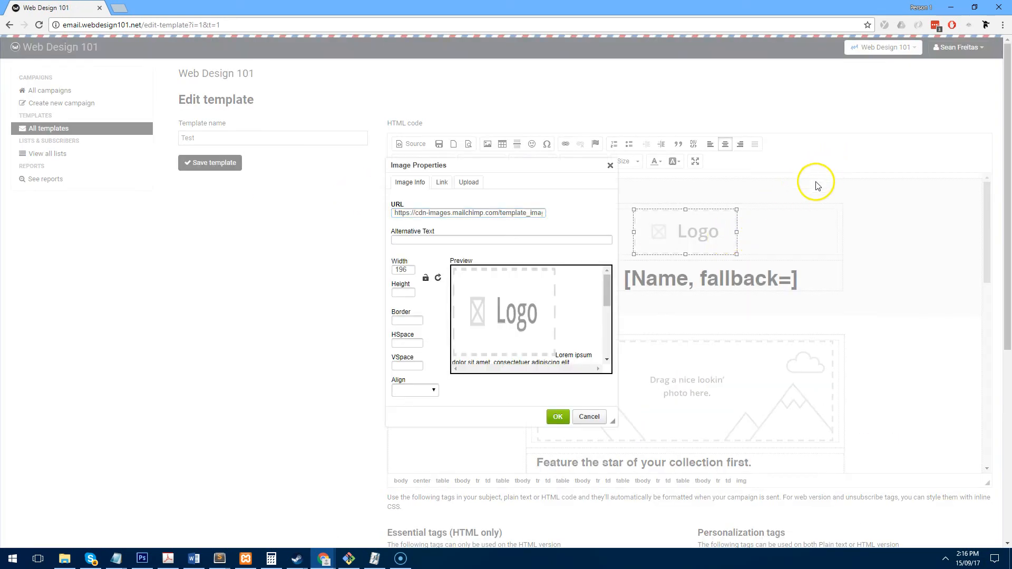
click(610, 165)
click(841, 244)
- Inspect the logo's Upload and Image Info tabs and image URL, closing without changes
double_click(707, 232)
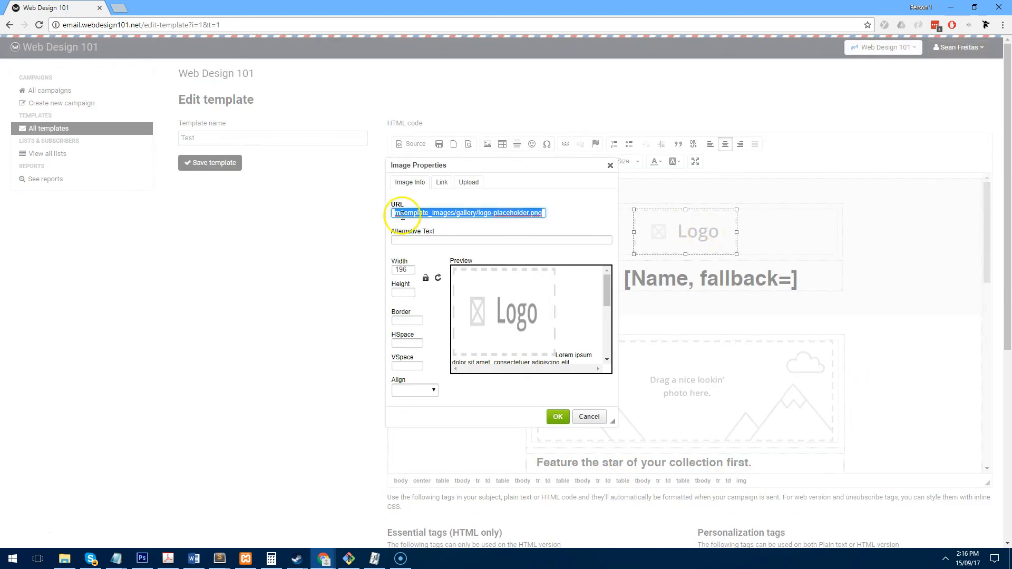
click(468, 182)
click(421, 183)
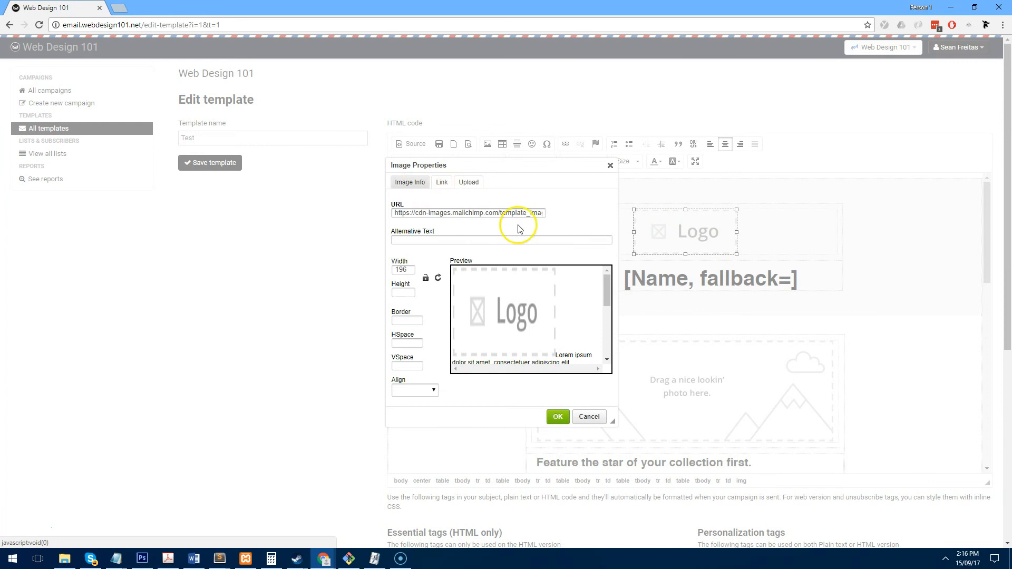
drag(463, 214, 373, 205)
click(475, 213)
click(520, 210)
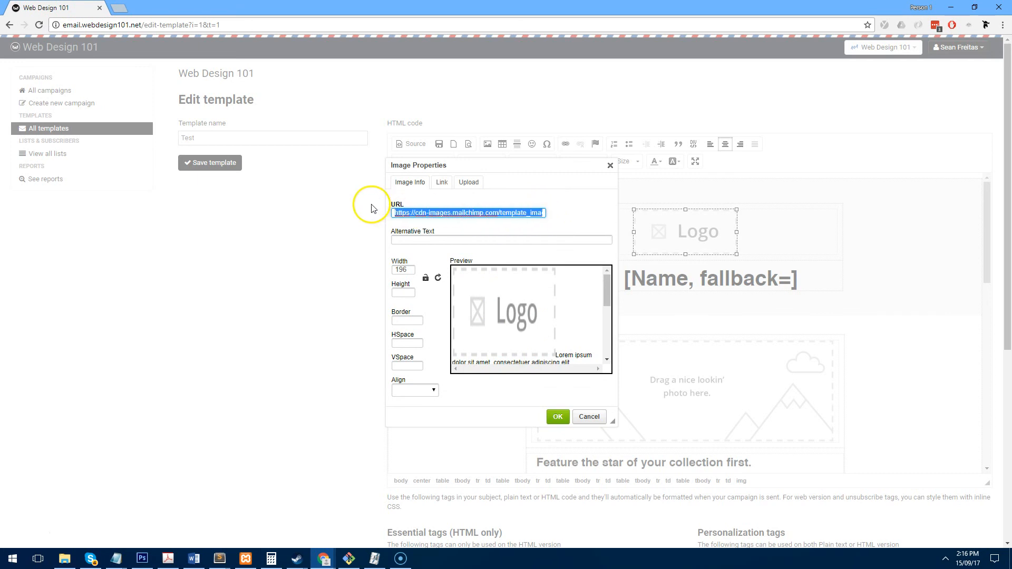
click(521, 214)
click(611, 166)
scroll(712, 317, down, 7)
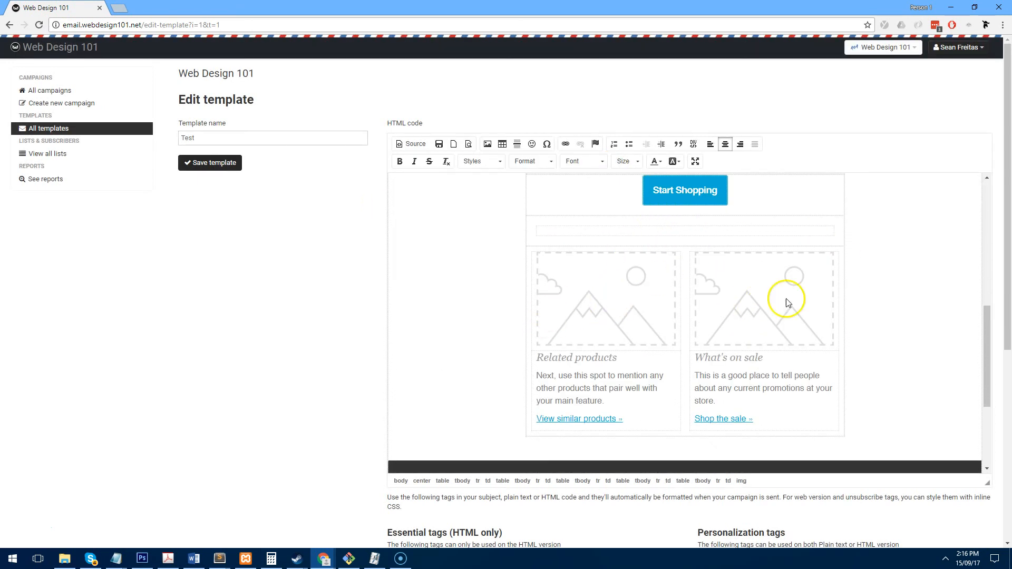
scroll(839, 309, up, 8)
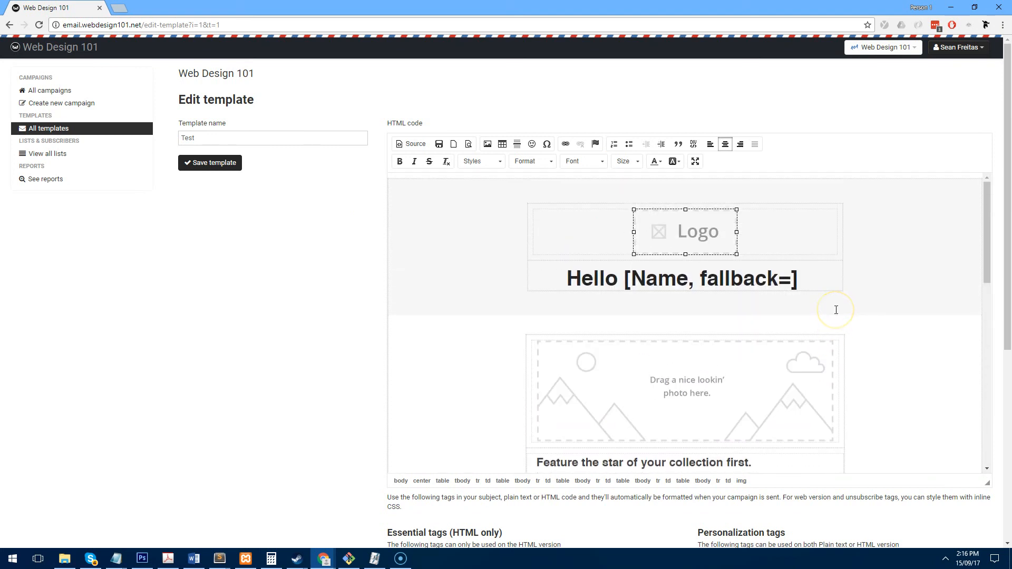